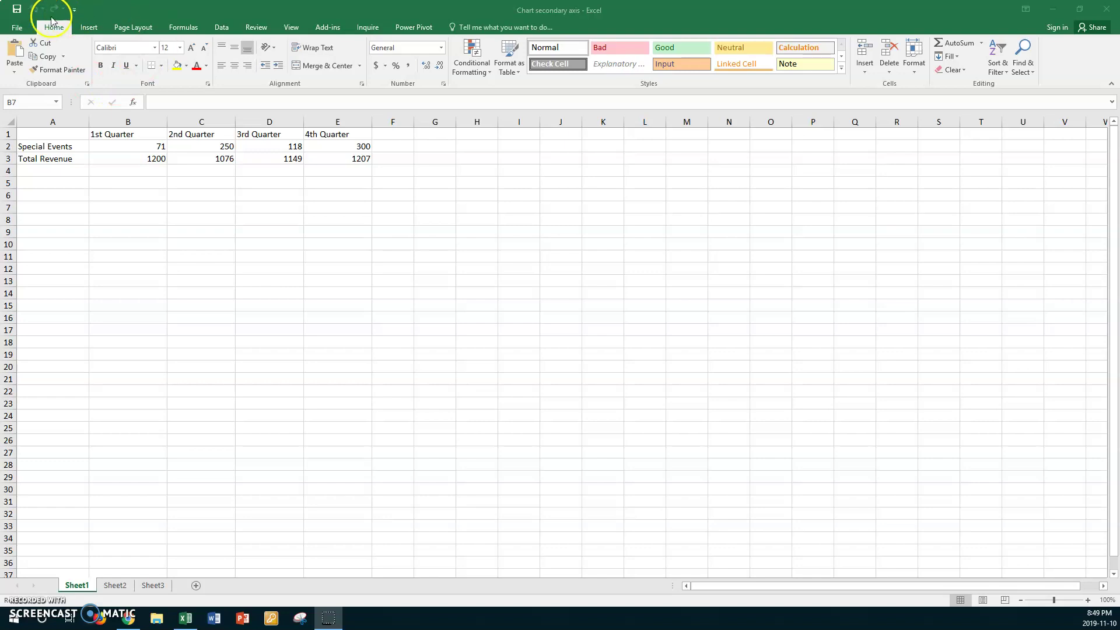
Save a copy of the workbook in the Charts Excel folder, prefixing its file name with the author's first name and "Nov 10"
click(24, 29)
click(32, 148)
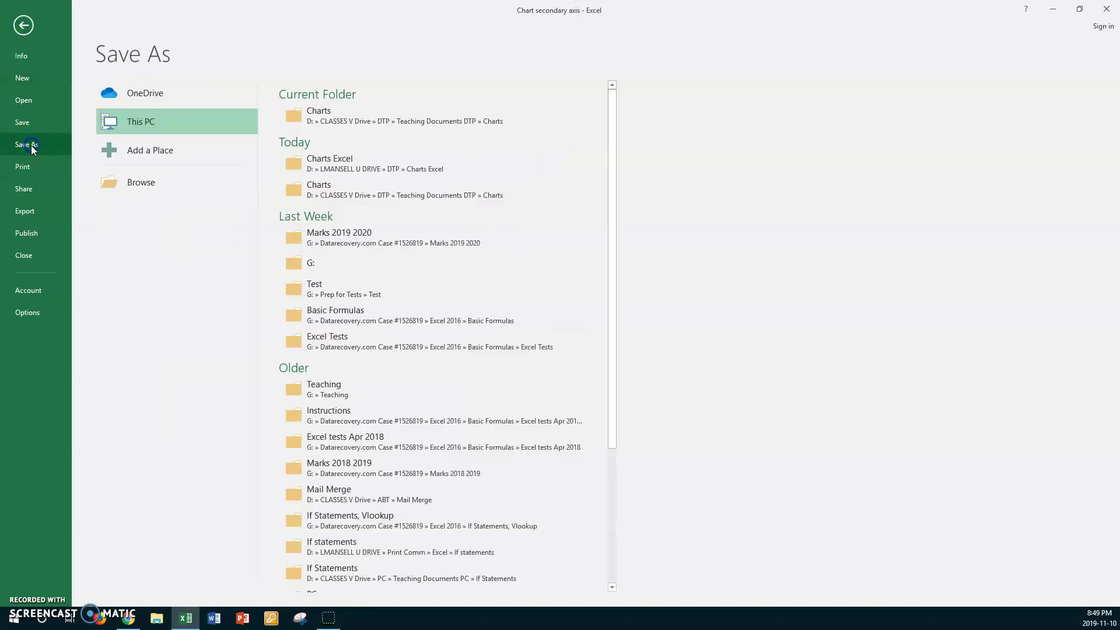
click(348, 166)
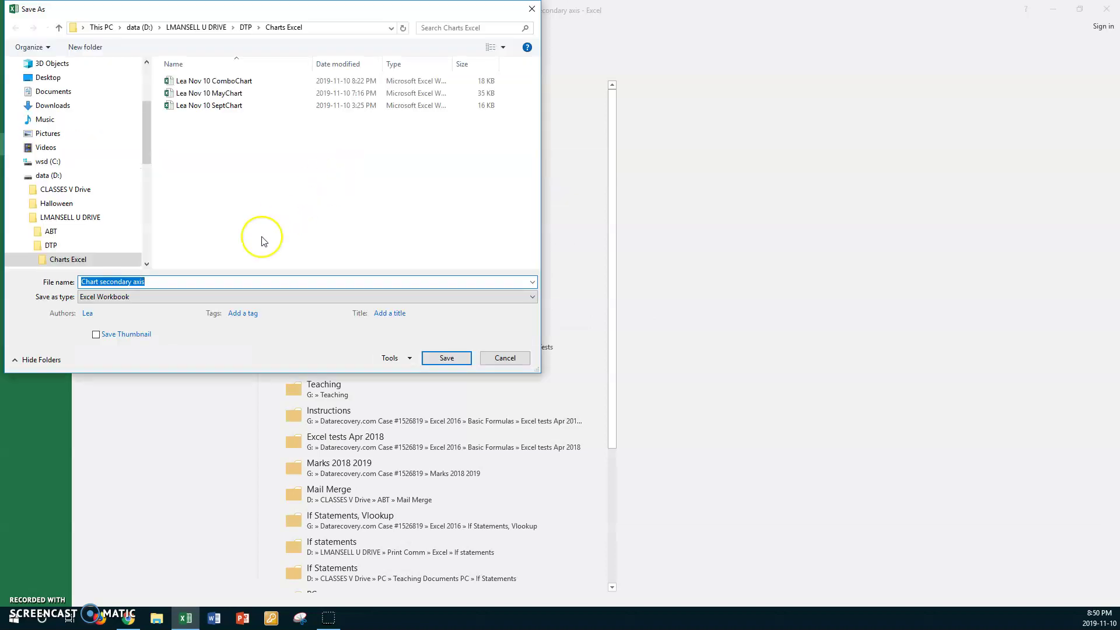
click(177, 282)
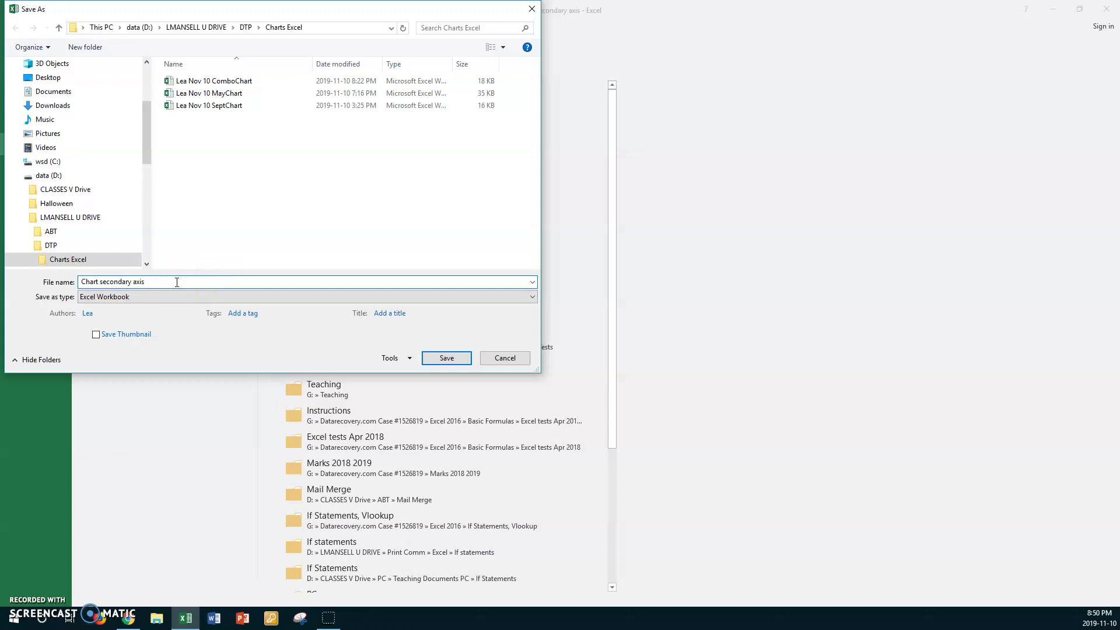
key(Home)
text(Lea Nov 10)
click(439, 358)
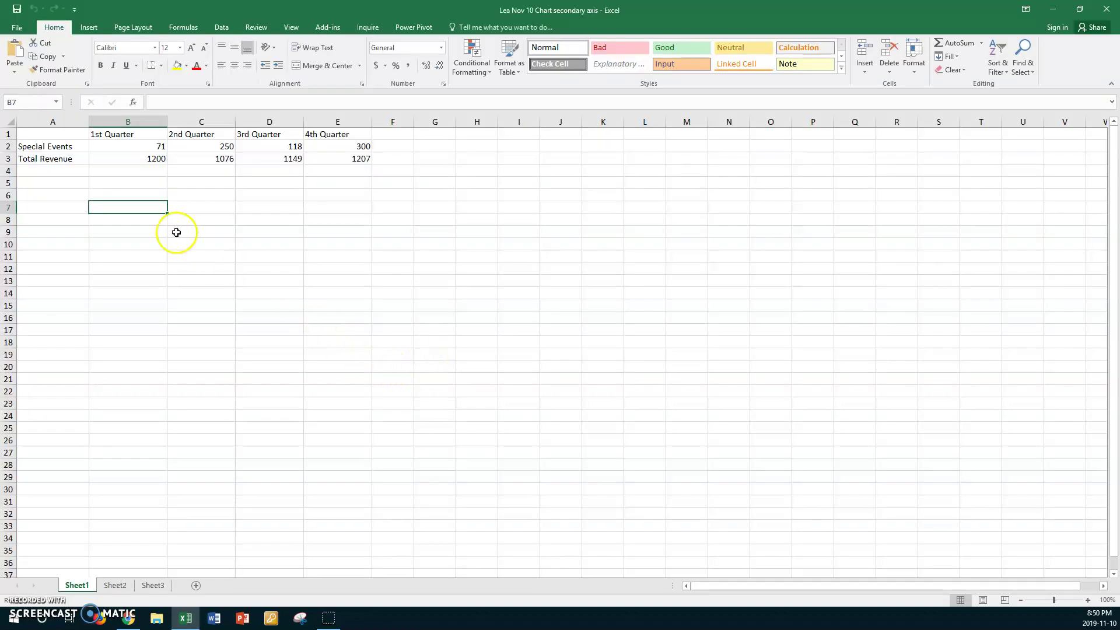
Start a Combo chart from the quarterly Special Events and Total Revenue data in A1:E3
click(58, 133)
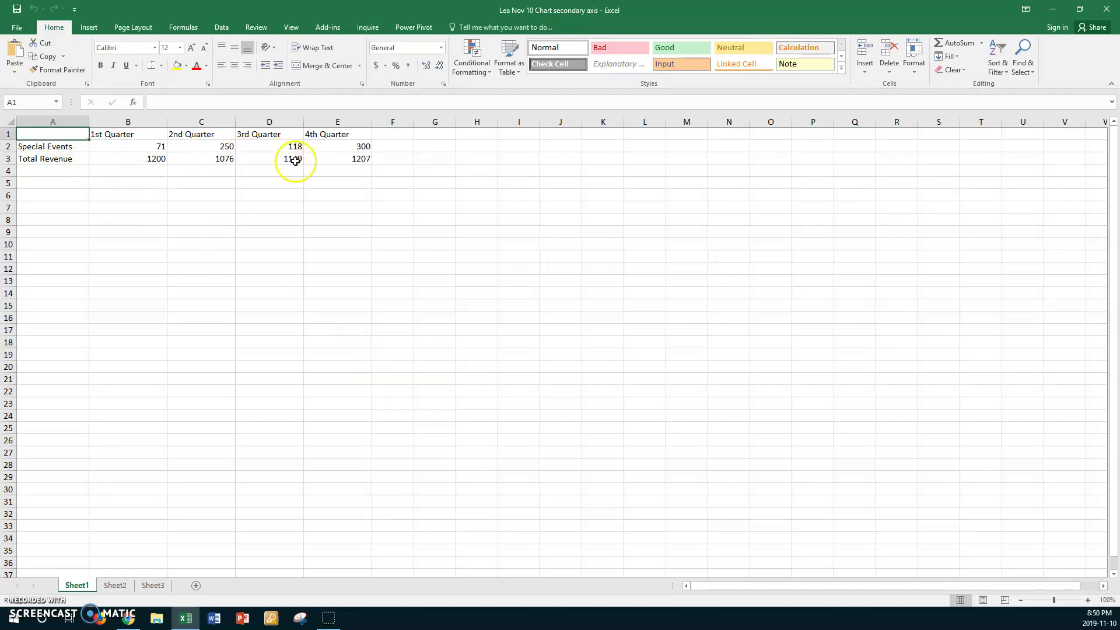
shift+click(327, 156)
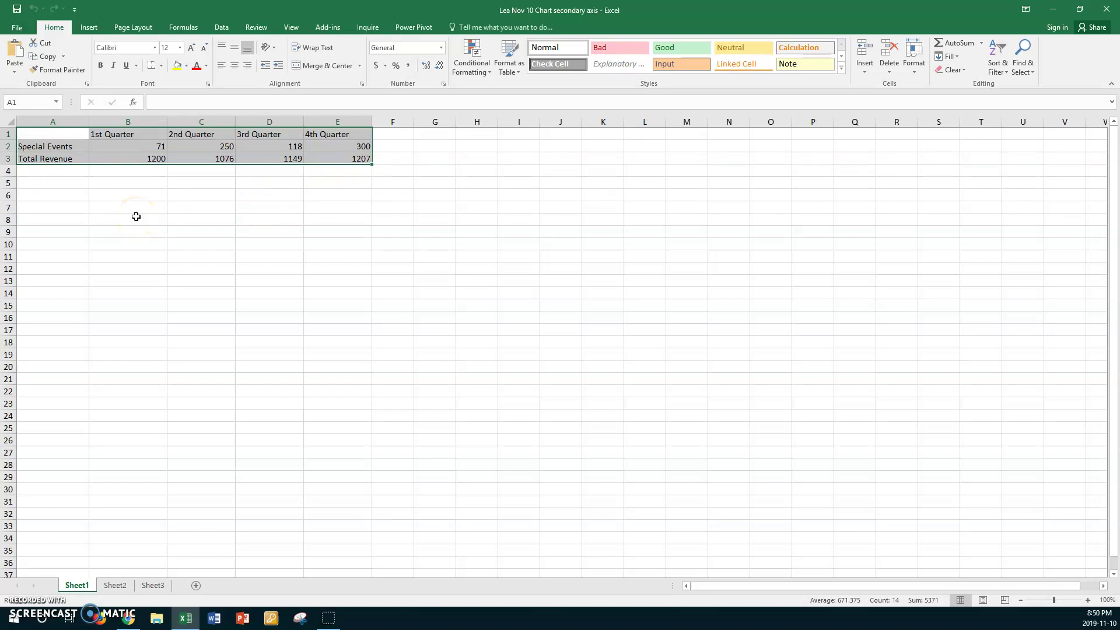
click(93, 28)
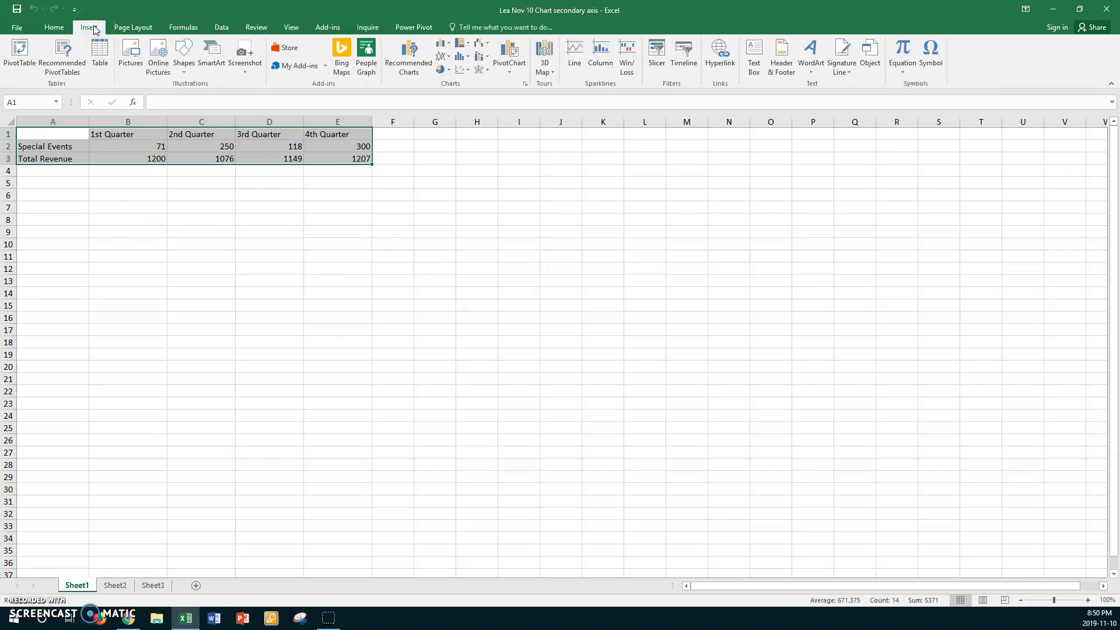
click(404, 66)
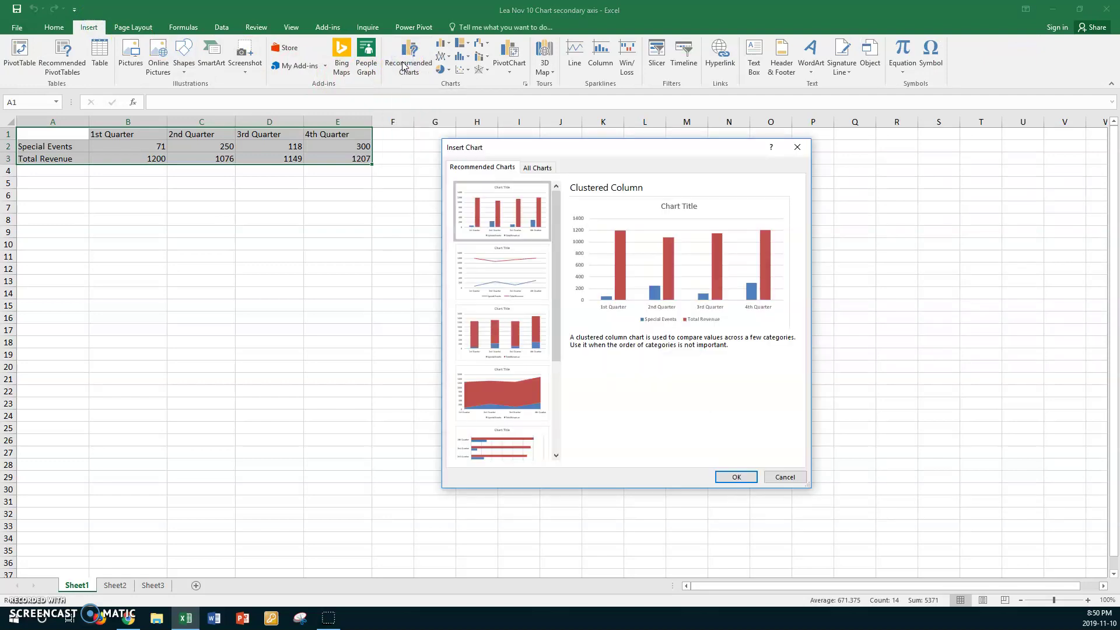
scroll(506, 276, down, 3)
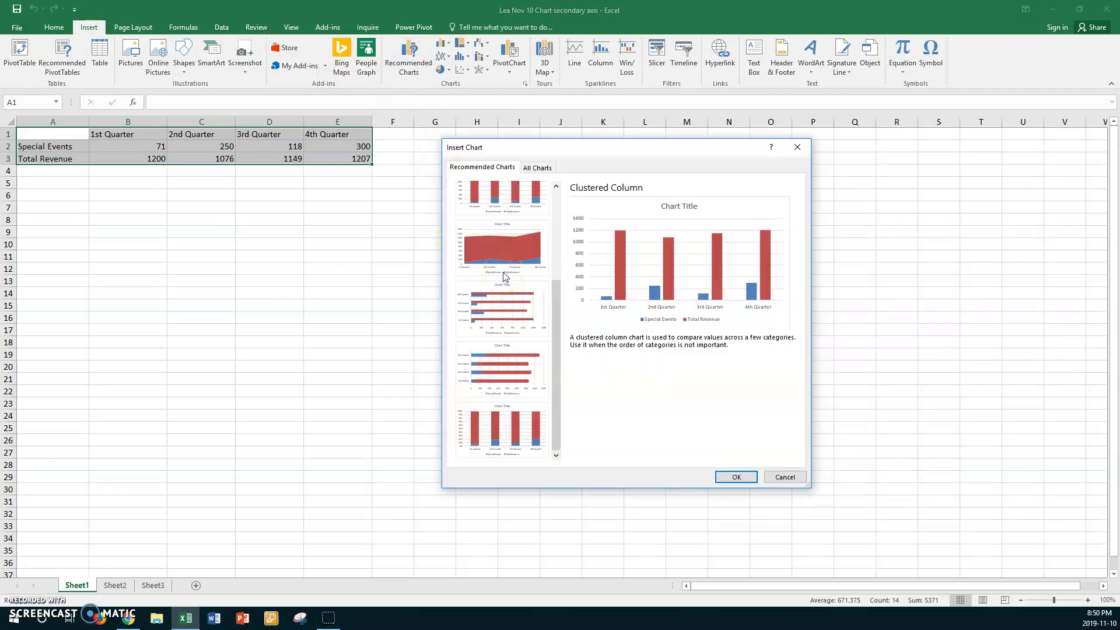
scroll(505, 276, up, 3)
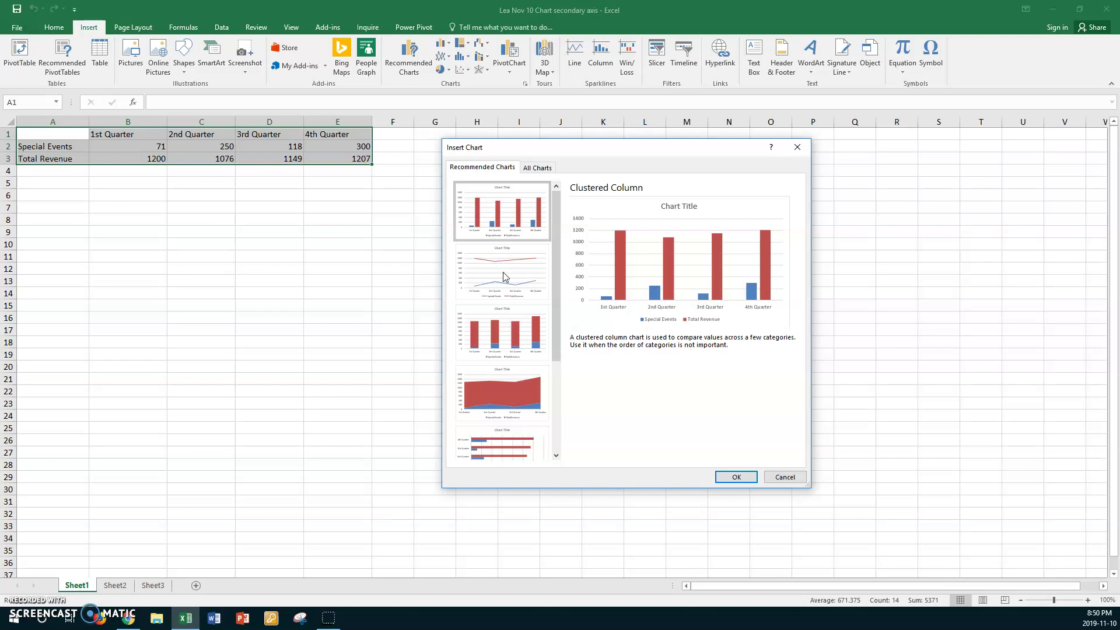
click(538, 169)
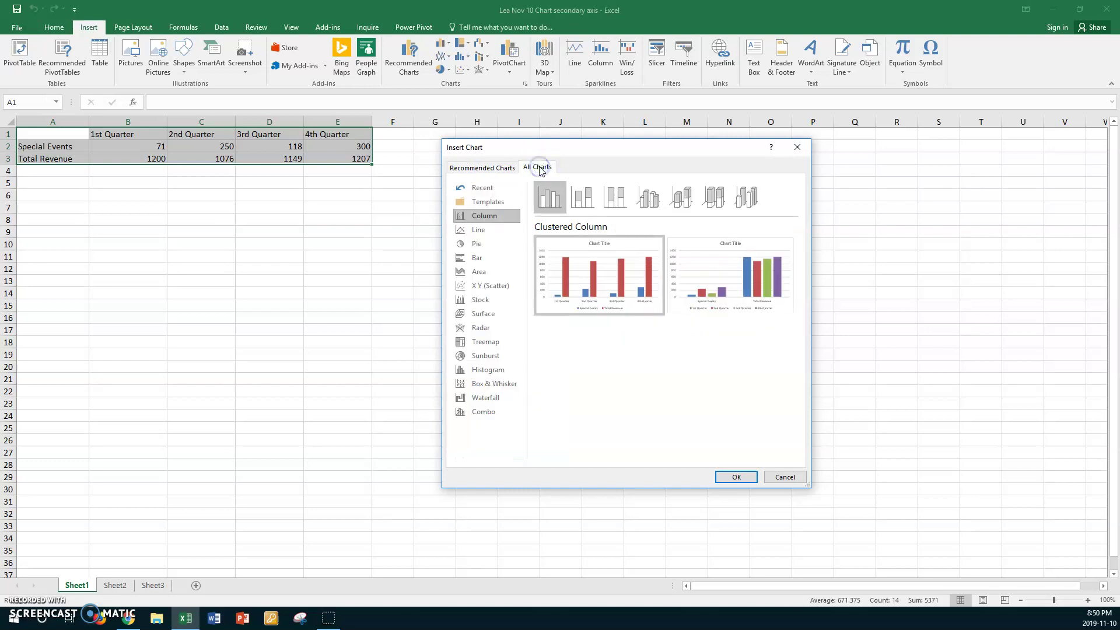
click(488, 412)
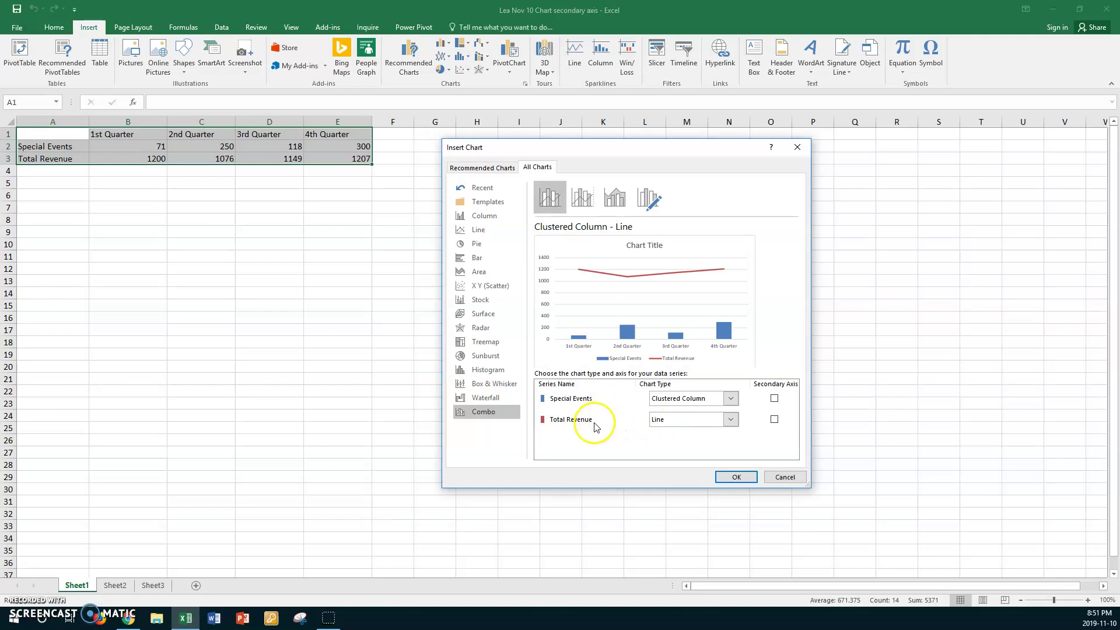
Set Total Revenue to Line with Markers, put Special Events on the secondary axis, and insert the combo chart
click(731, 419)
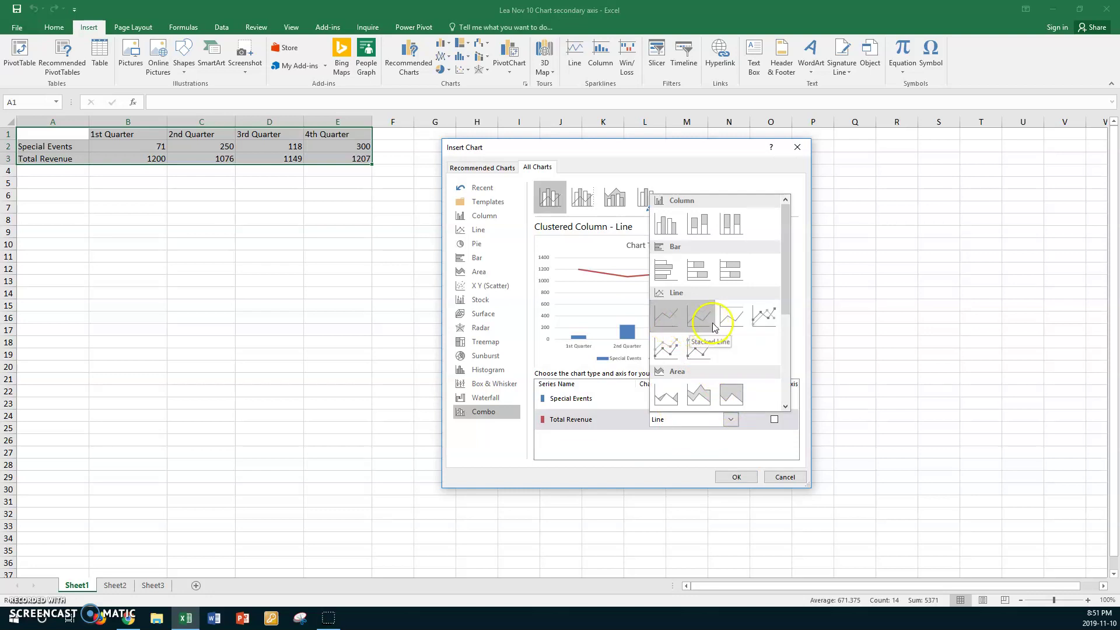
click(762, 318)
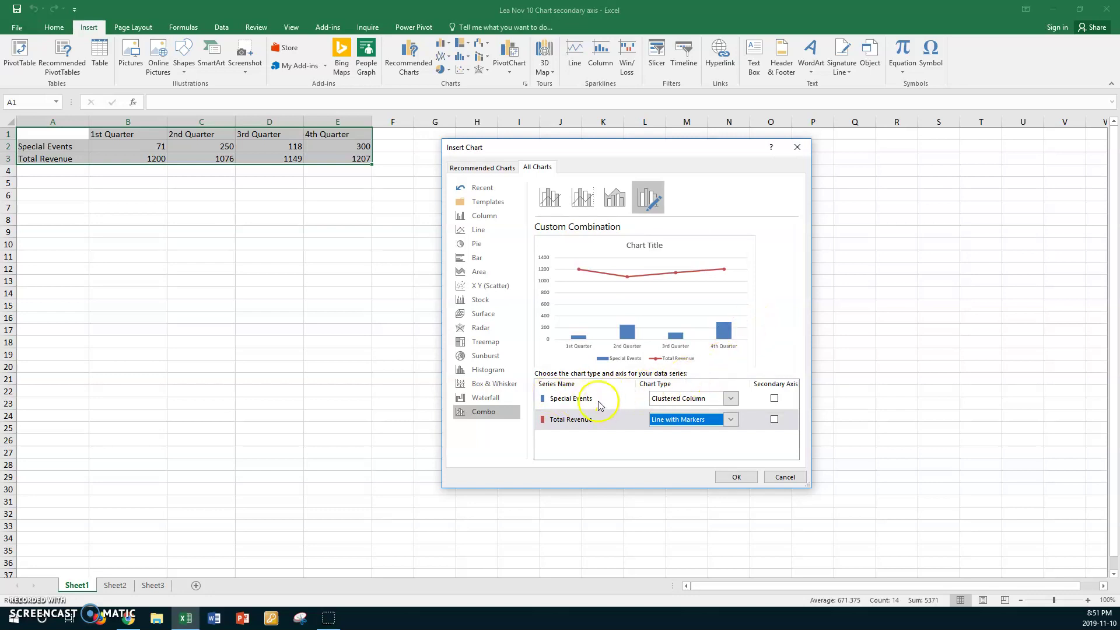
click(774, 399)
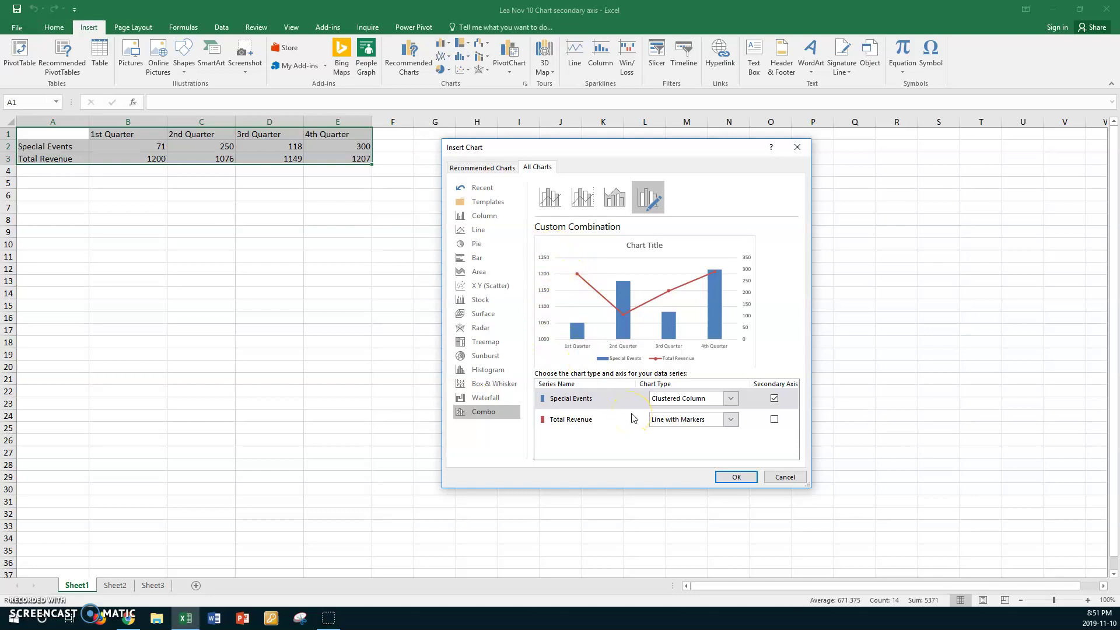
click(731, 478)
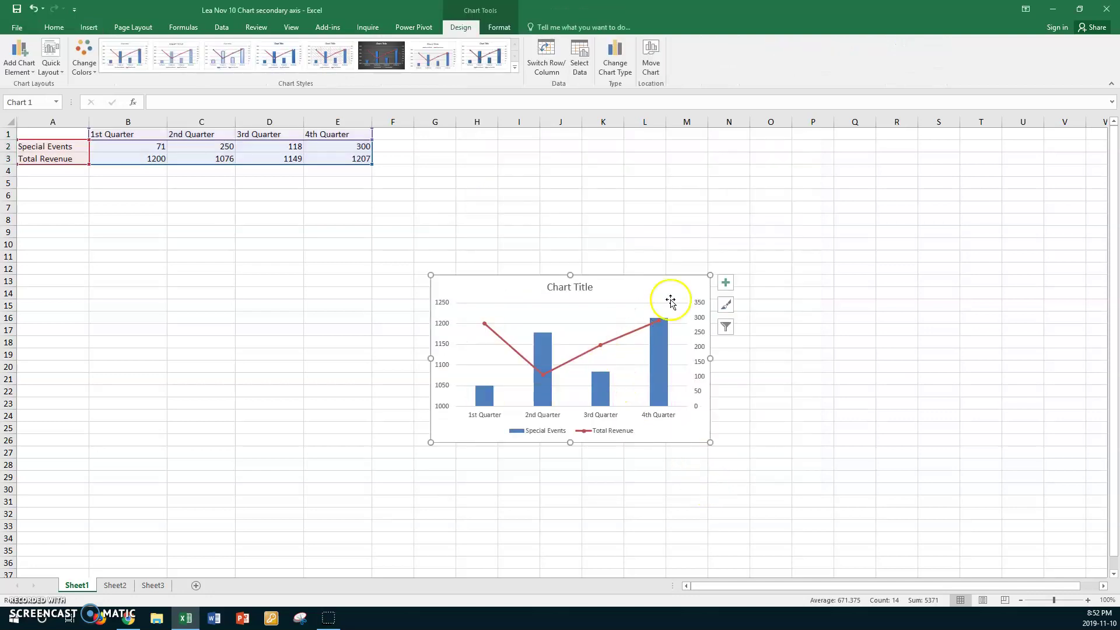
Enlarge the chart and move it directly below the data table, starting around row 5
drag(712, 274, 761, 181)
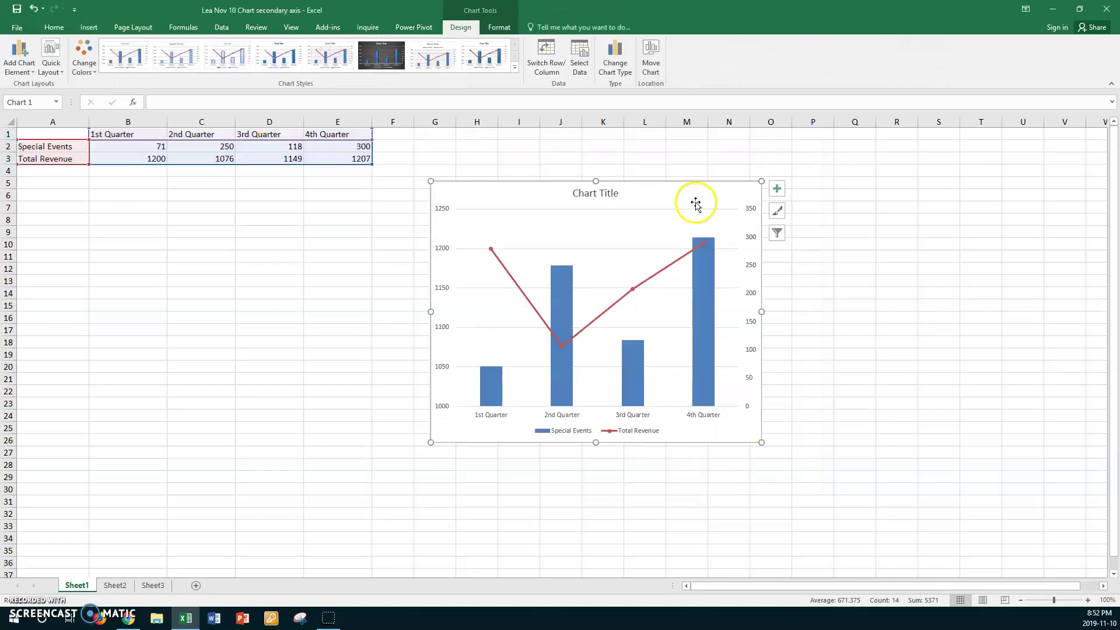
drag(692, 192, 307, 198)
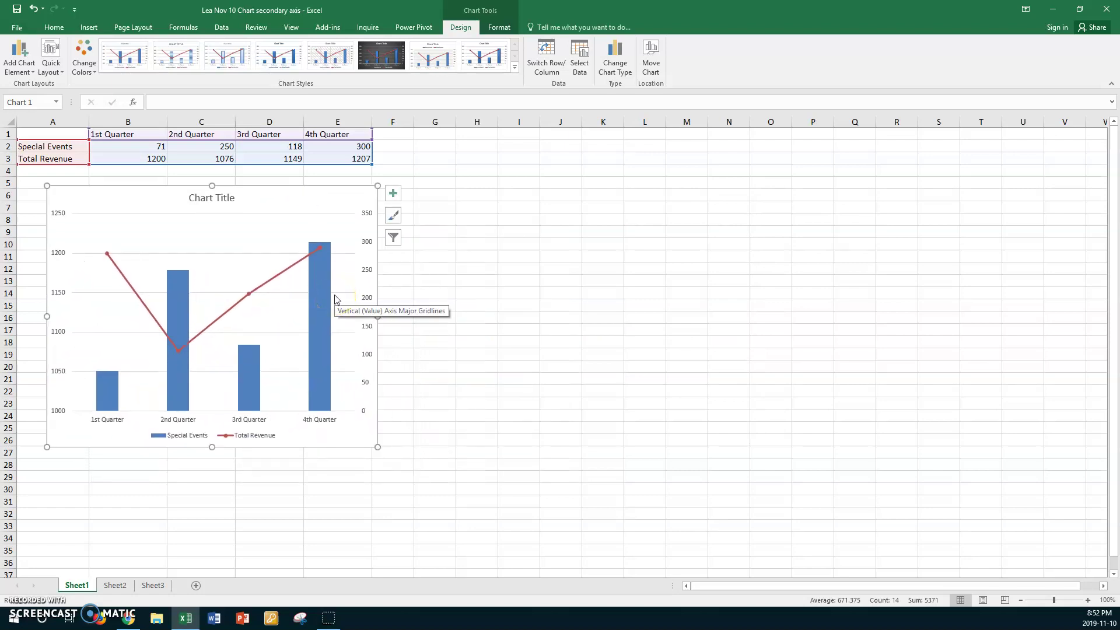
mouse_move(260, 395)
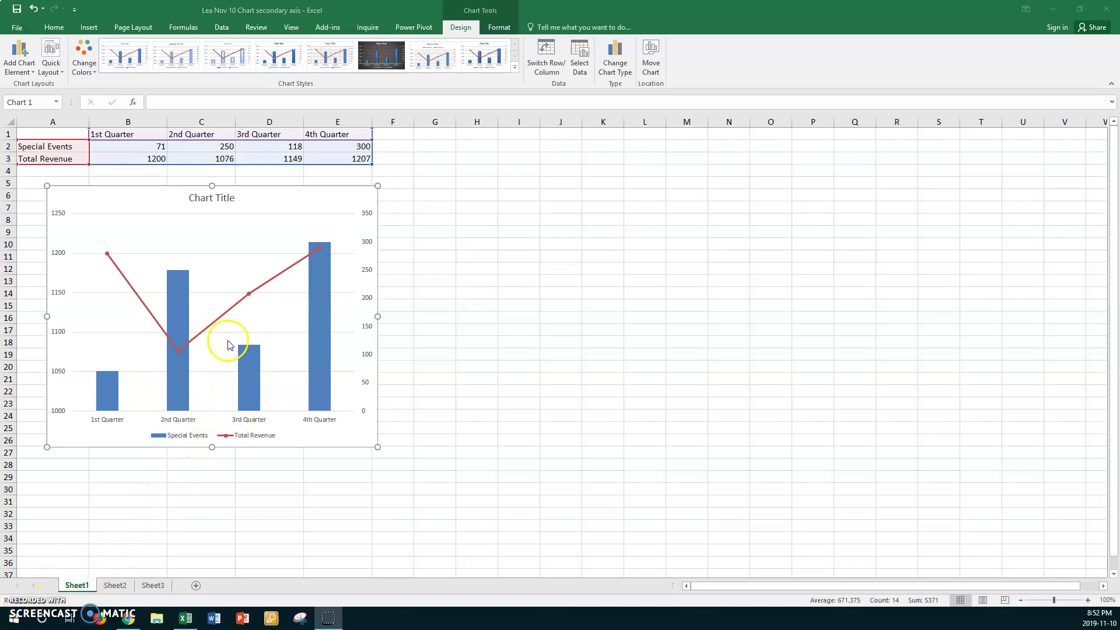
Thicken the Total Revenue line in the chart by increasing its line width
click(220, 320)
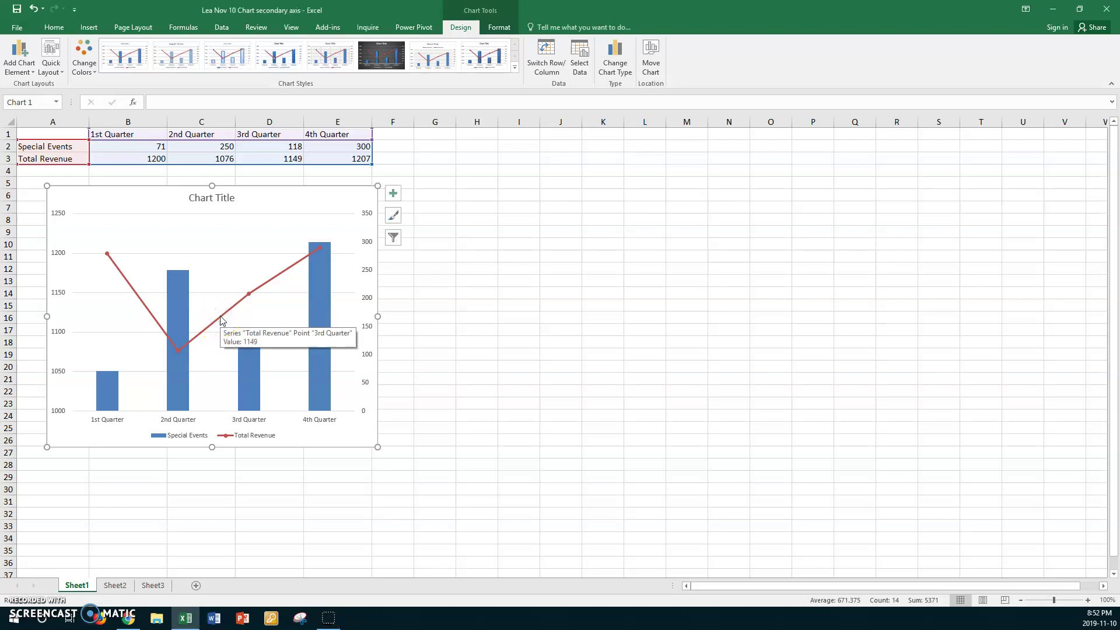
click(221, 320)
click(220, 320)
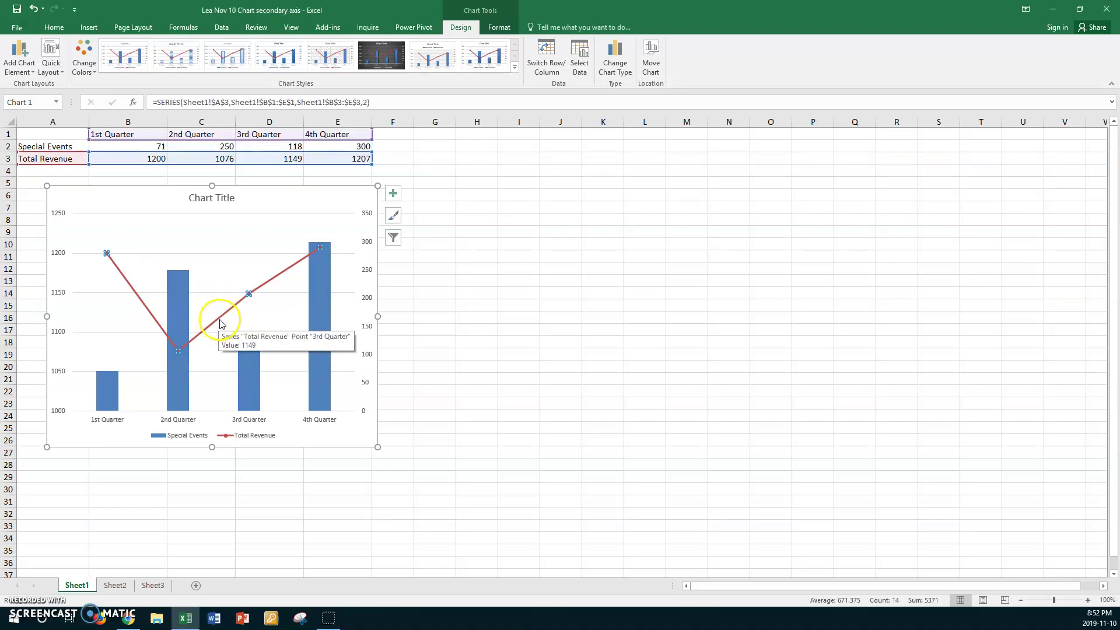
right_click(222, 319)
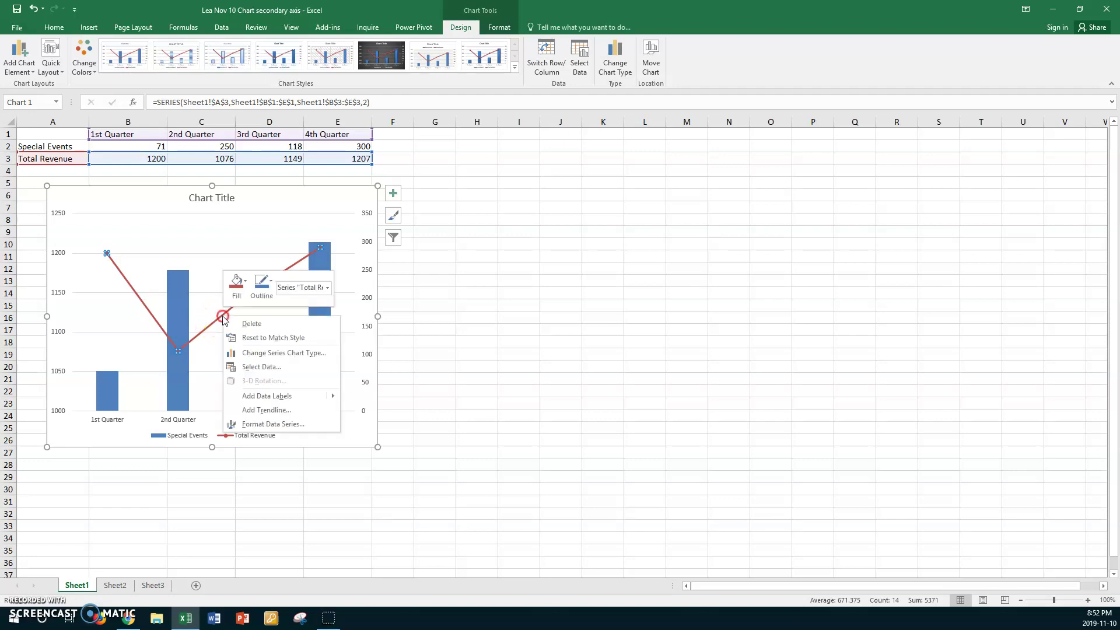
click(246, 424)
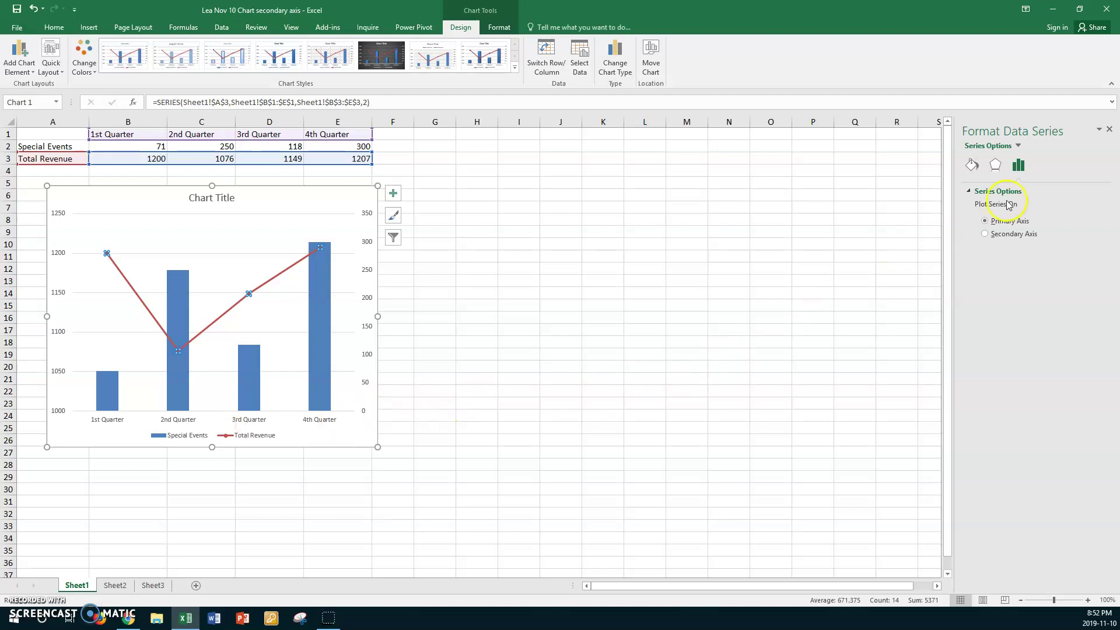
click(972, 165)
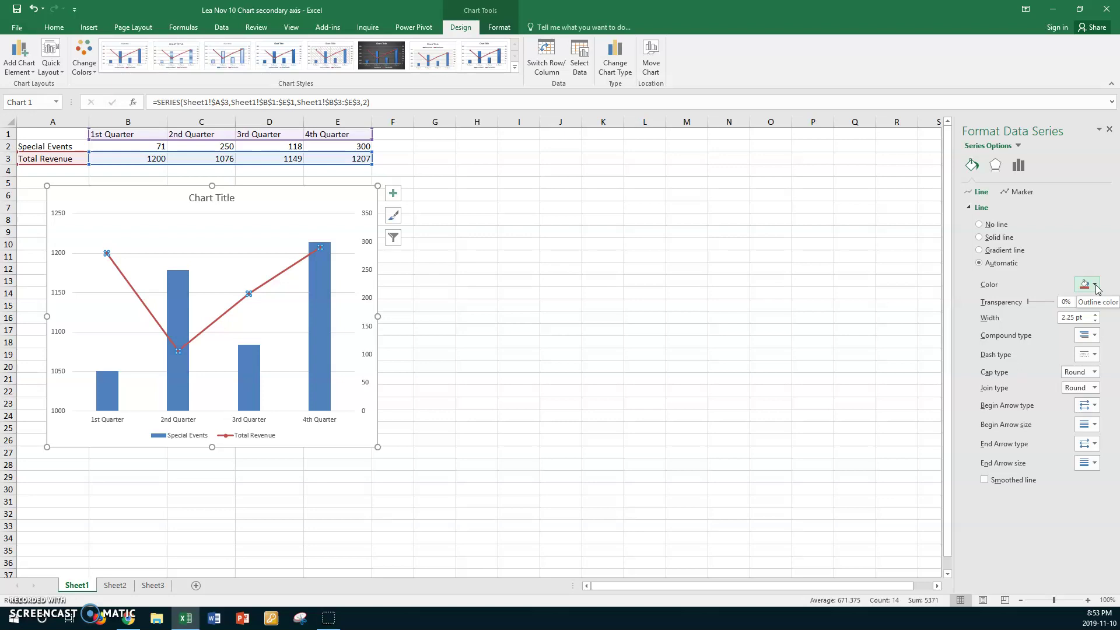
click(1096, 315)
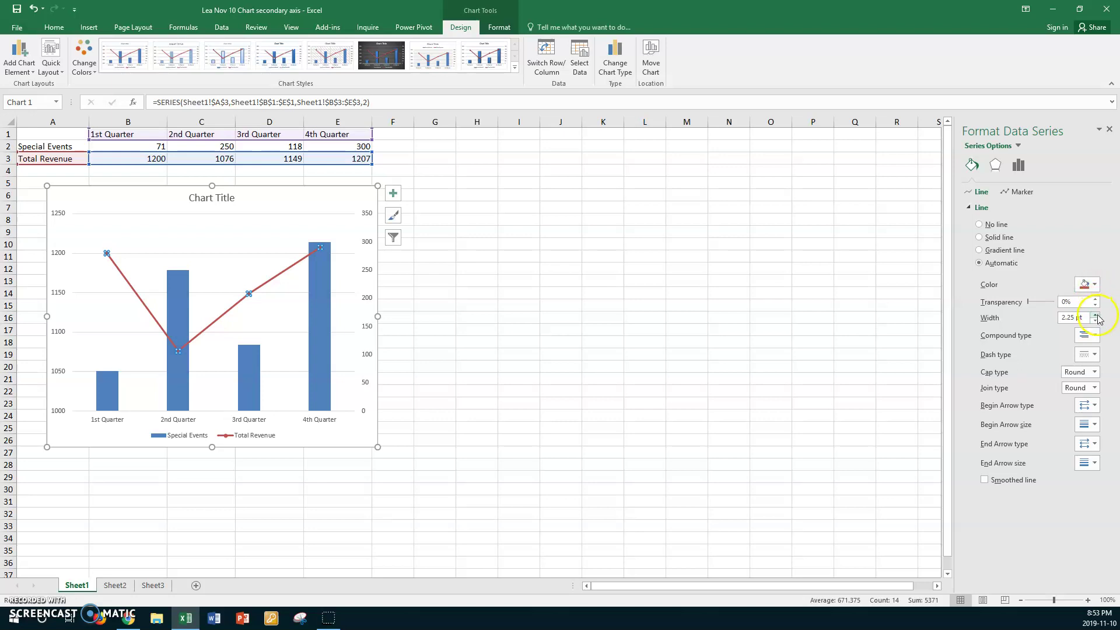
click(1095, 314)
click(1095, 315)
click(1096, 314)
click(1096, 315)
click(1096, 314)
click(1096, 315)
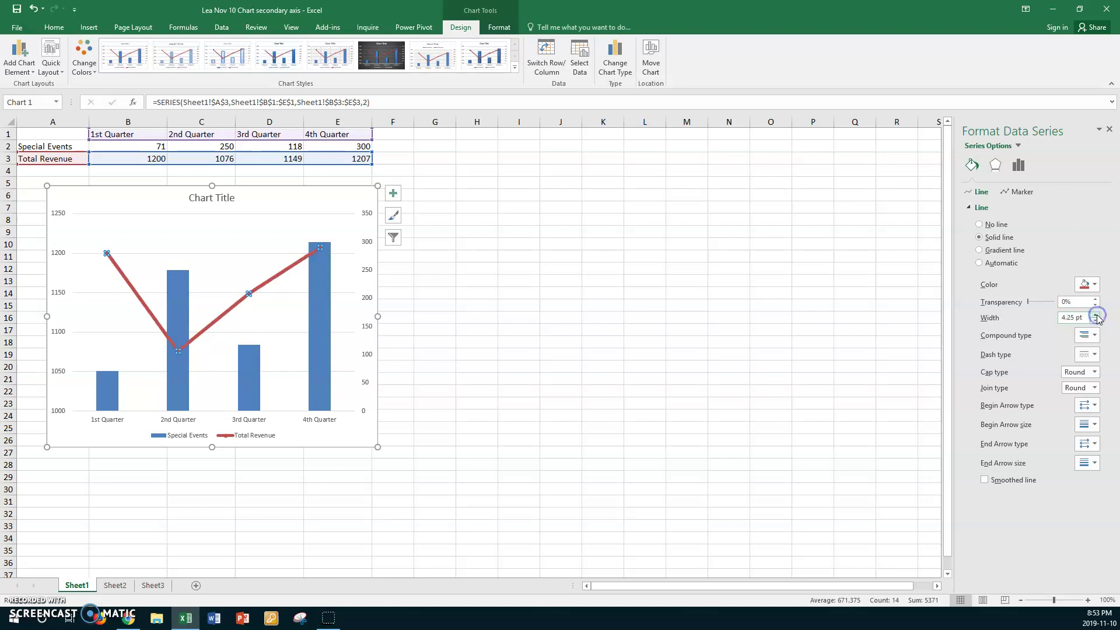
click(1095, 321)
Change the Total Revenue line's markers to the built-in diamond type
click(1022, 192)
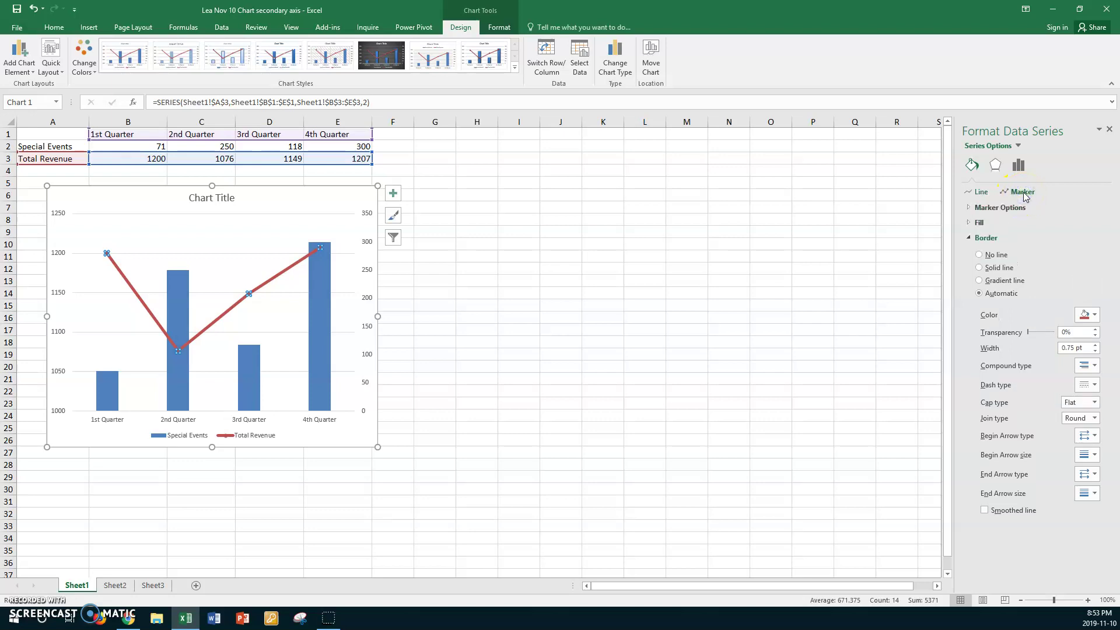
click(981, 210)
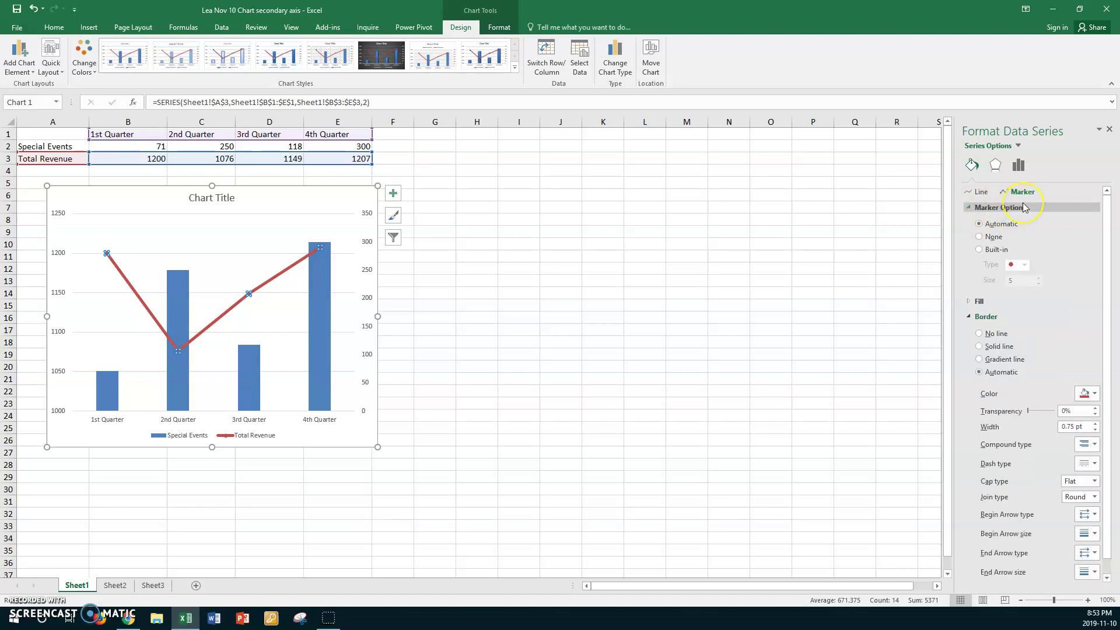
click(1005, 208)
click(979, 250)
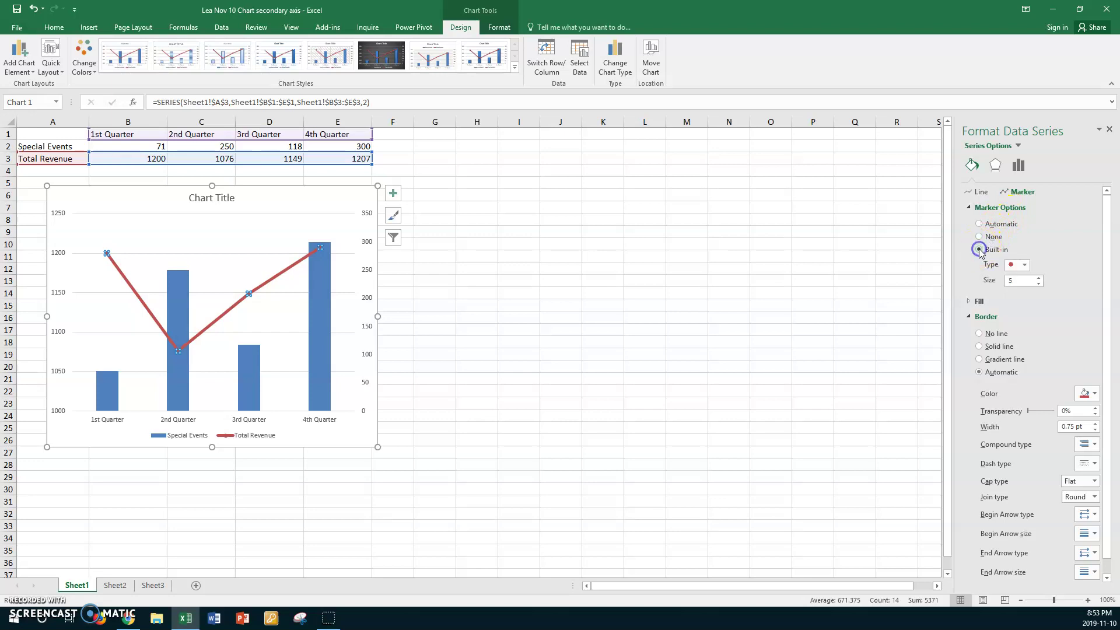
click(1026, 266)
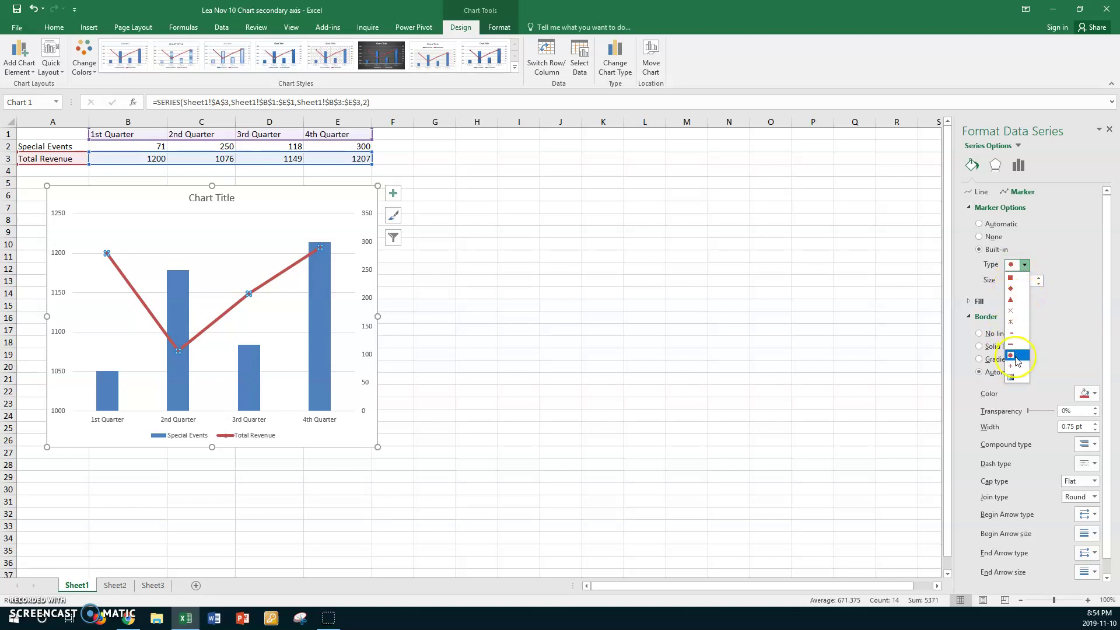
click(1012, 289)
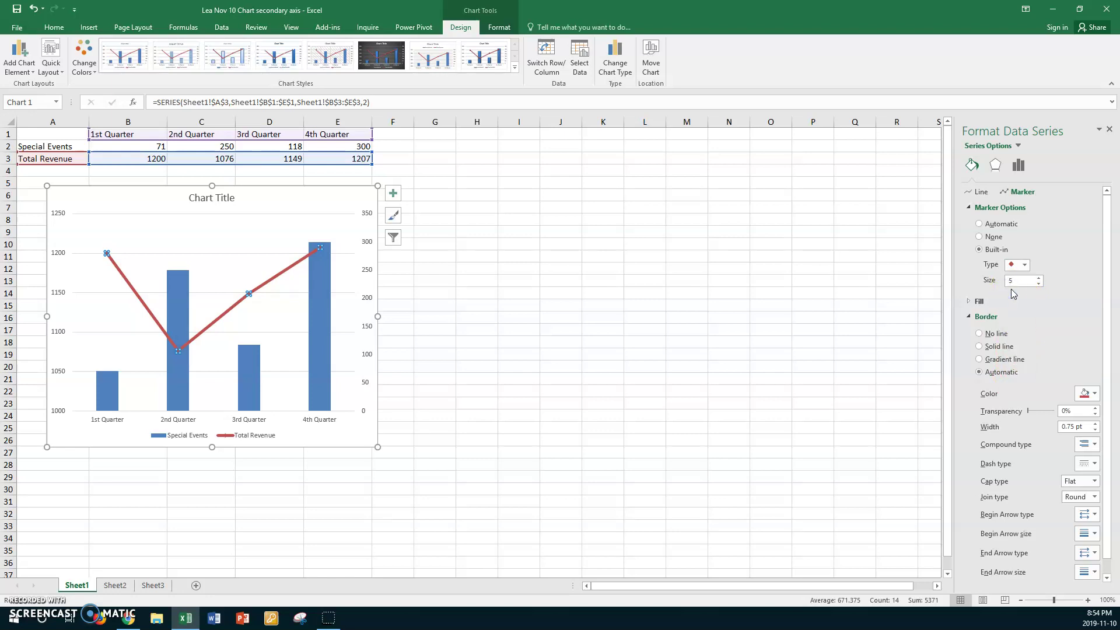
Set the size of the Total Revenue diamond markers to 10
click(1039, 277)
click(1039, 278)
click(1039, 278)
click(1040, 278)
click(1039, 278)
click(1038, 295)
Give the Total Revenue markers a yellow border with a width of 1.25 pt
click(1096, 395)
click(1096, 397)
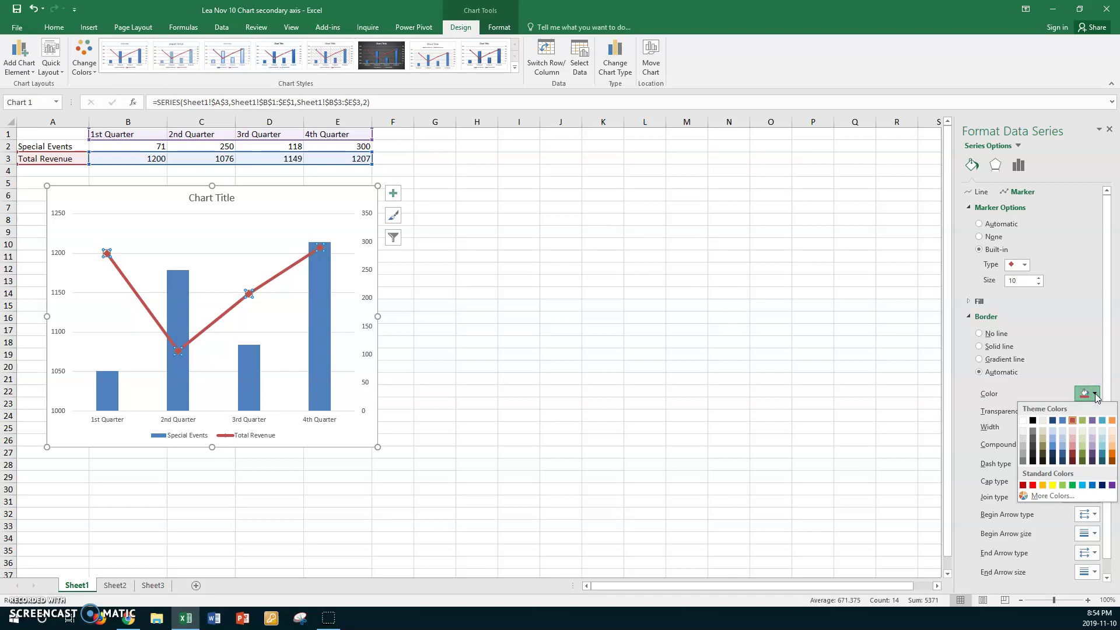
click(1052, 485)
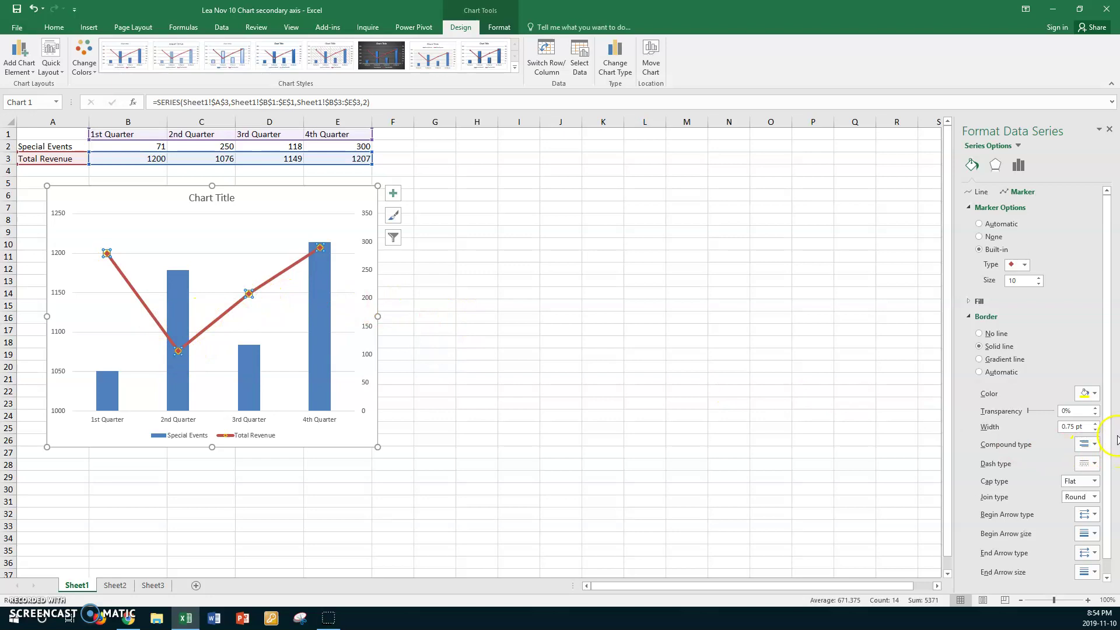
click(1096, 423)
click(1096, 424)
Give the Total Revenue diamond markers a solid green fill
click(969, 301)
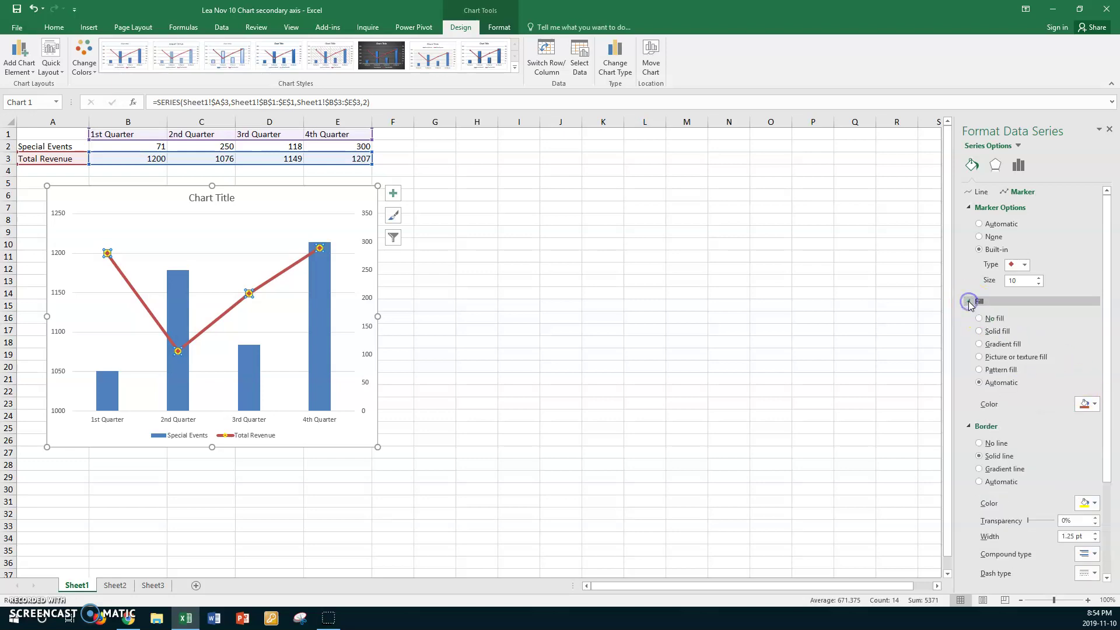
click(998, 331)
click(1087, 404)
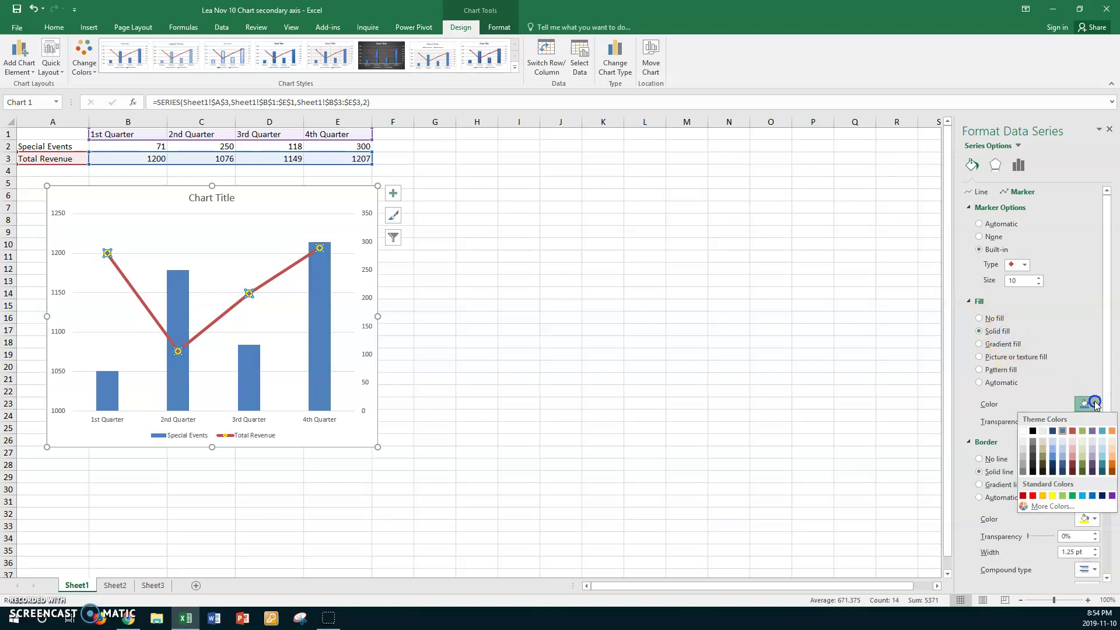
click(1072, 496)
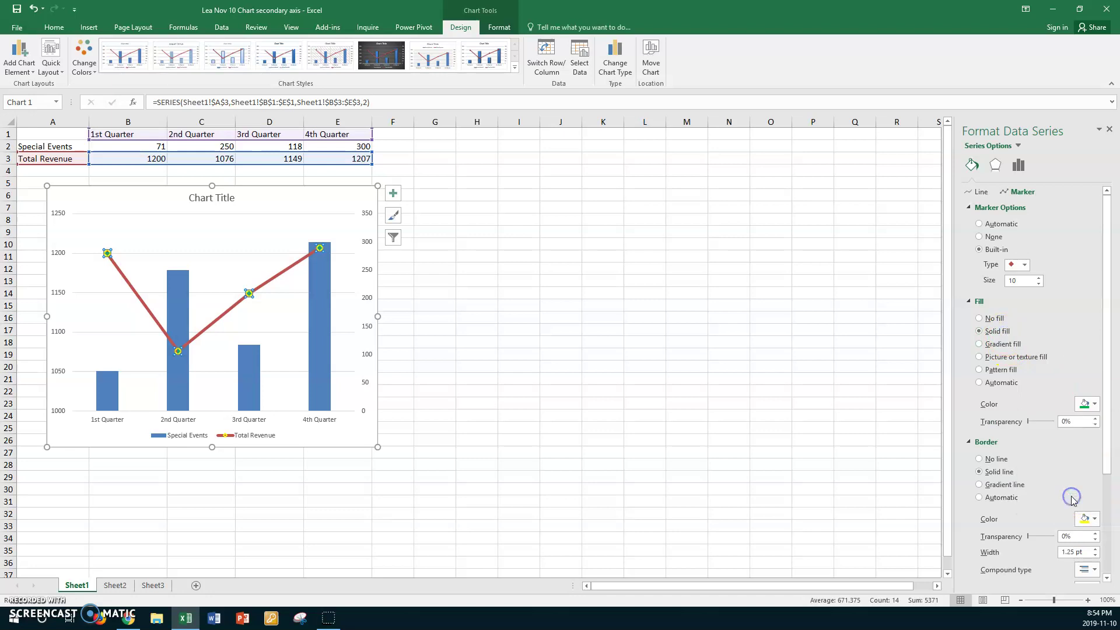
Deselect and reselect the Total Revenue line, and review its line settings and marker options
click(313, 257)
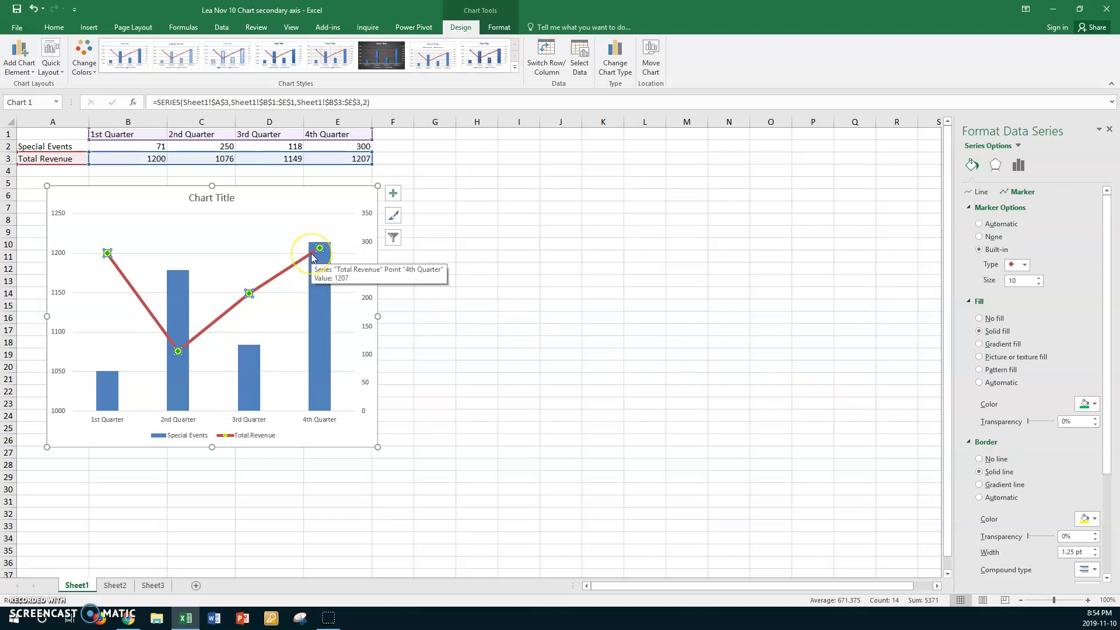
click(272, 311)
click(272, 312)
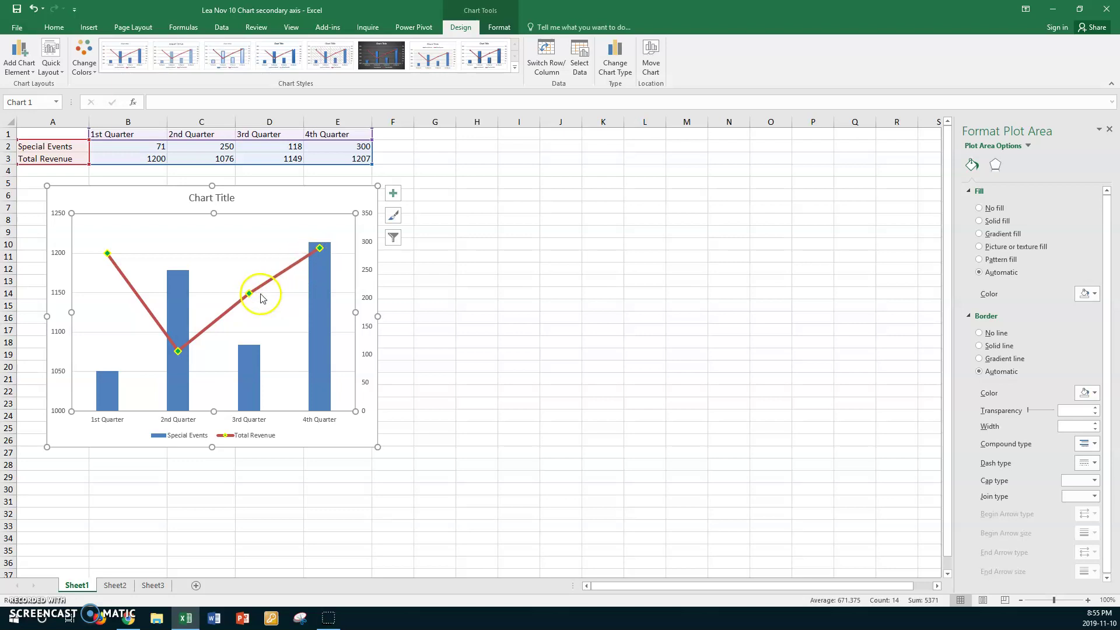
click(291, 272)
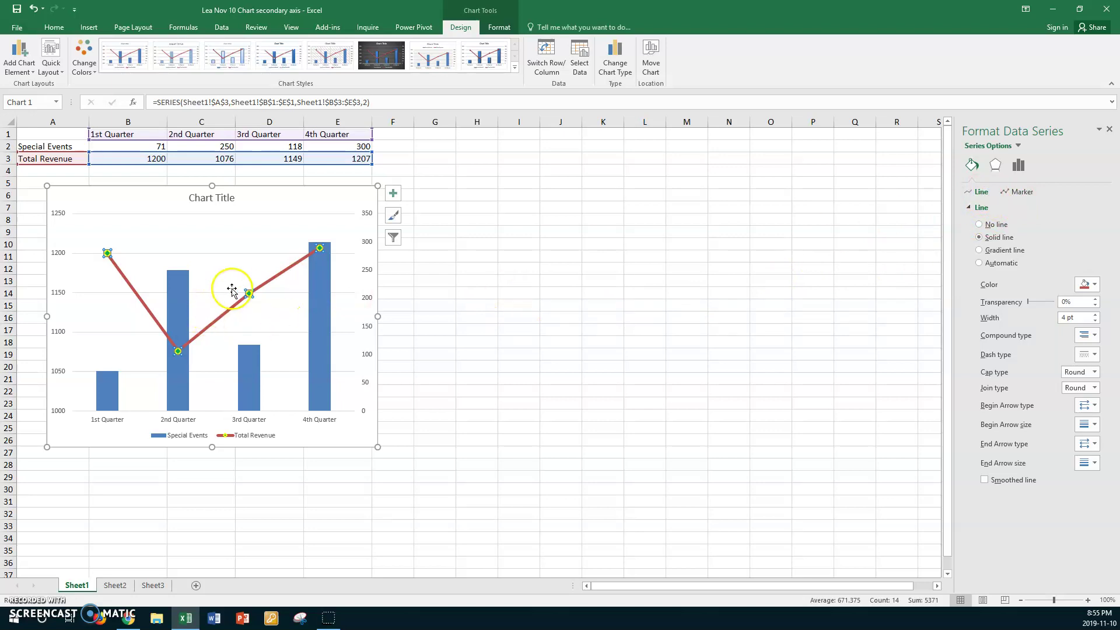
click(1022, 192)
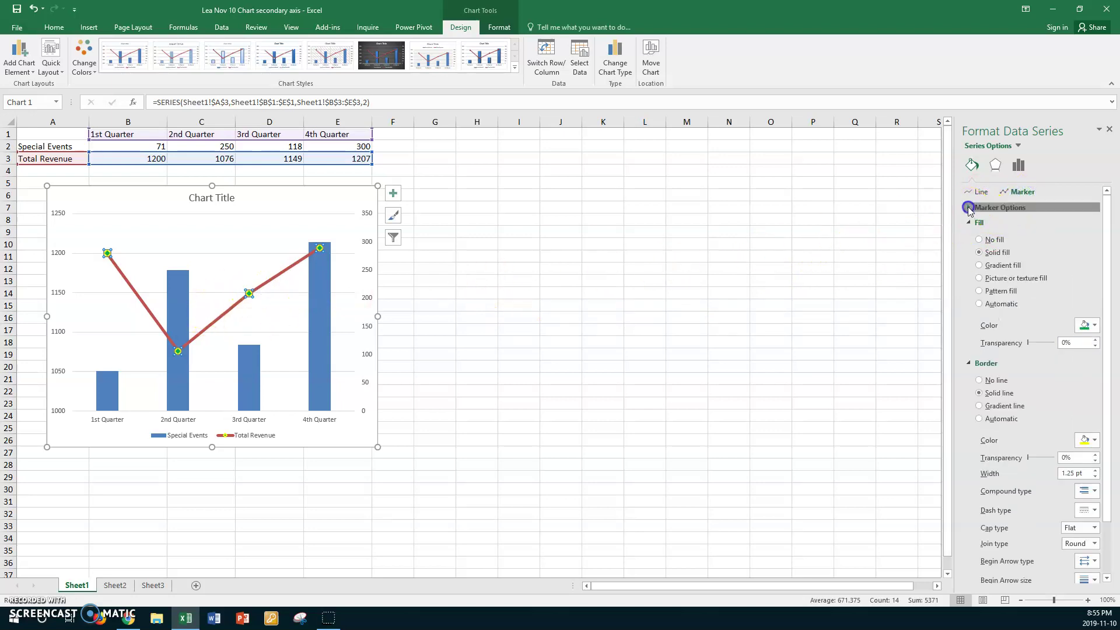
click(972, 208)
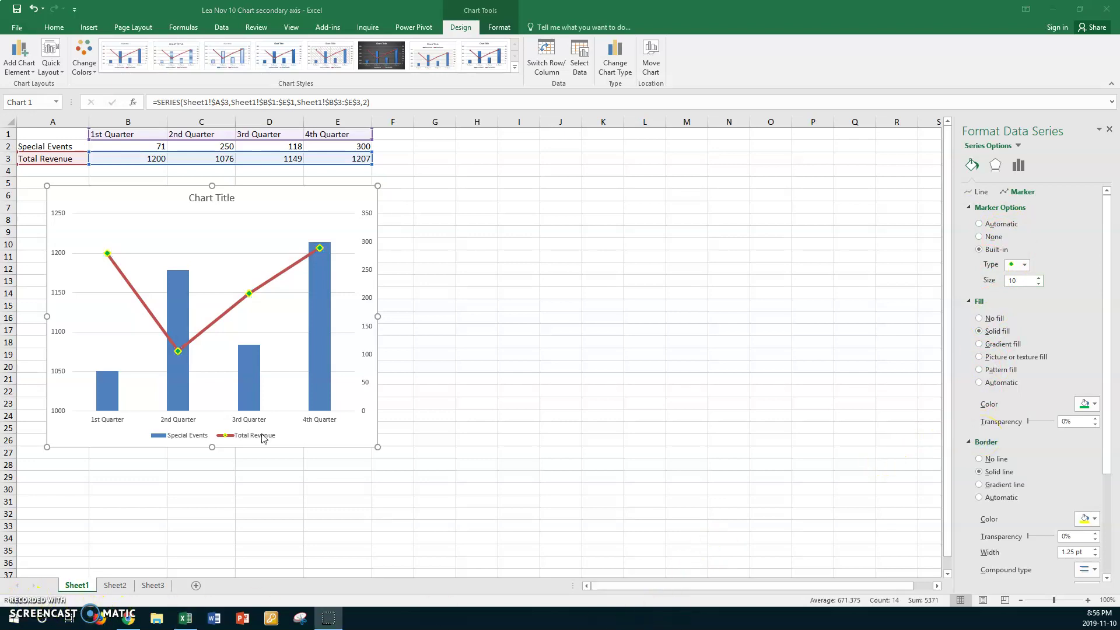
Open the bounds and units settings of the chart's secondary vertical axis
click(369, 272)
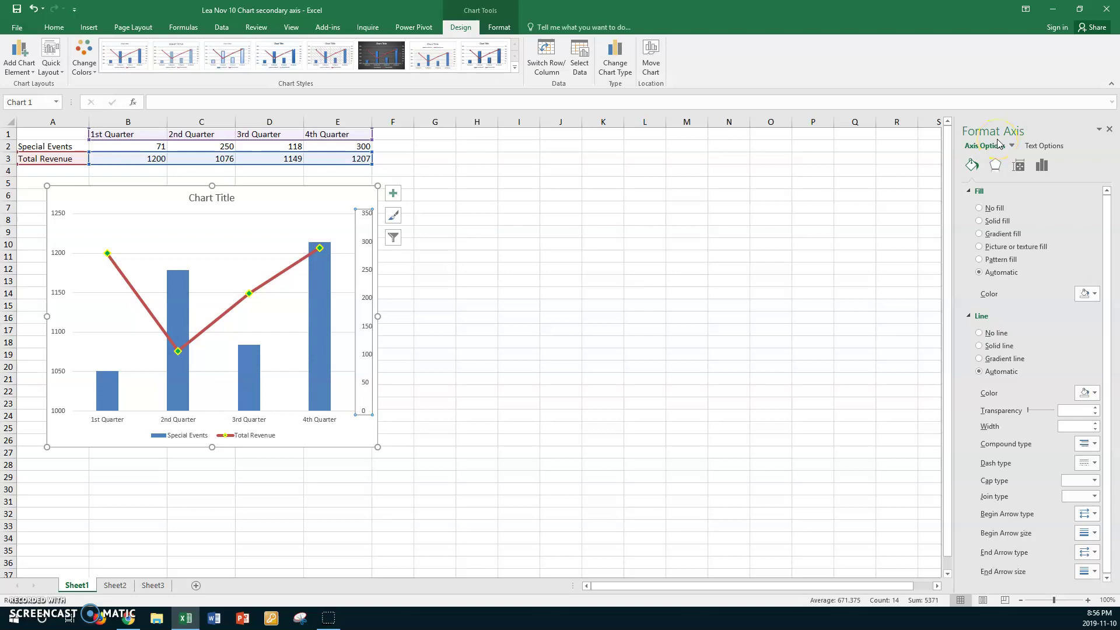
click(1042, 168)
click(974, 193)
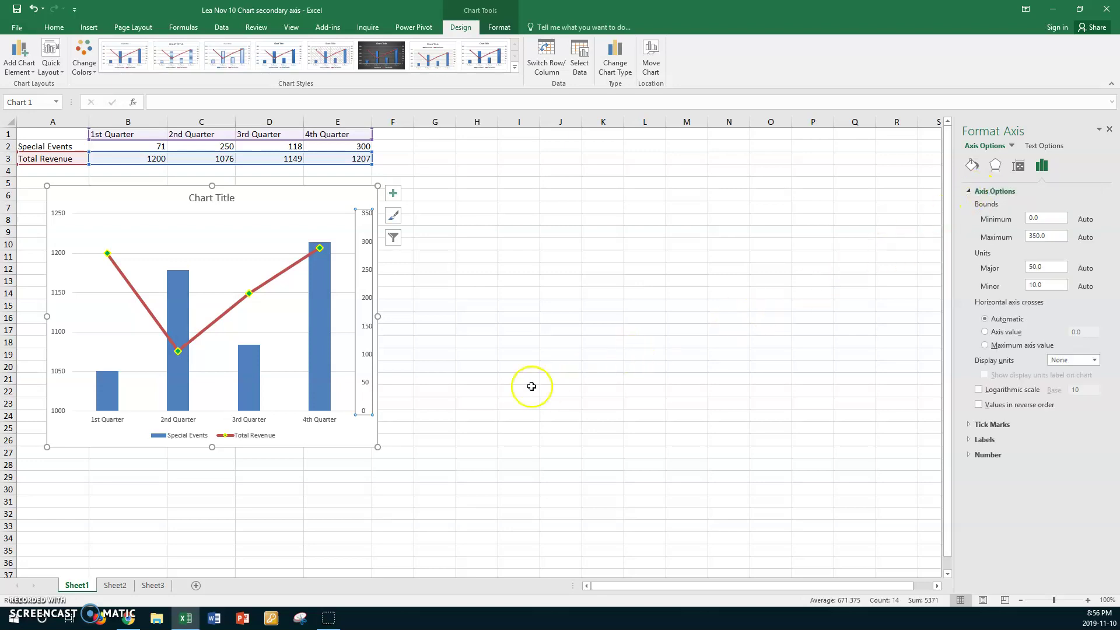
Try major units of 100 and 200 on the secondary vertical axis, and return the major unit to 50
click(1053, 269)
drag(1045, 268, 1018, 269)
key(Return)
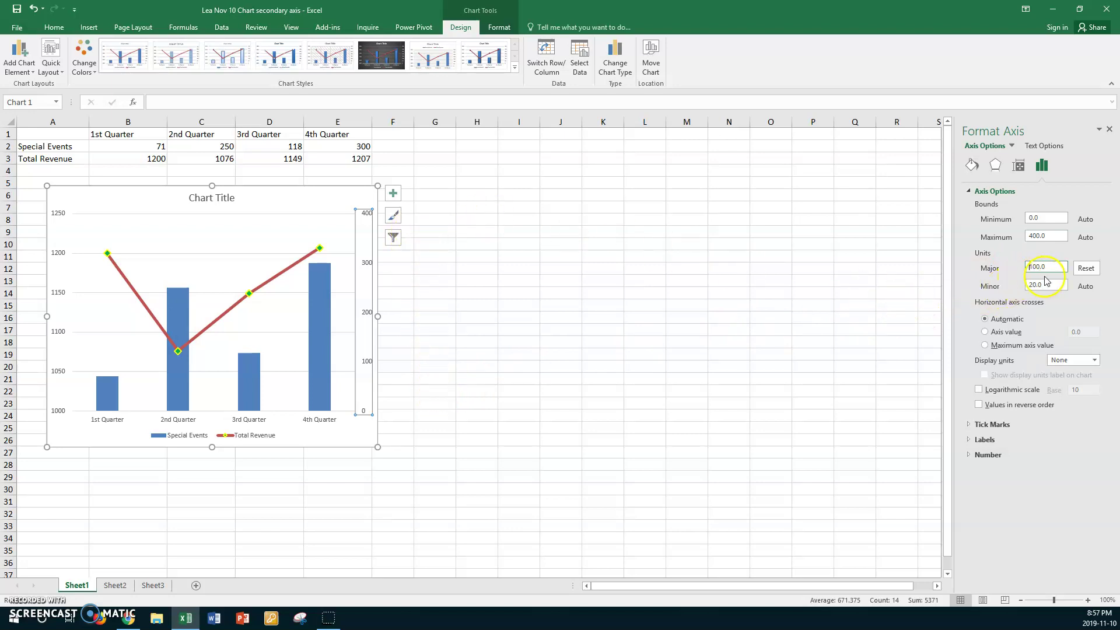
drag(1053, 267, 998, 268)
text(200)
key(Return)
drag(1053, 267, 1021, 268)
key(Return)
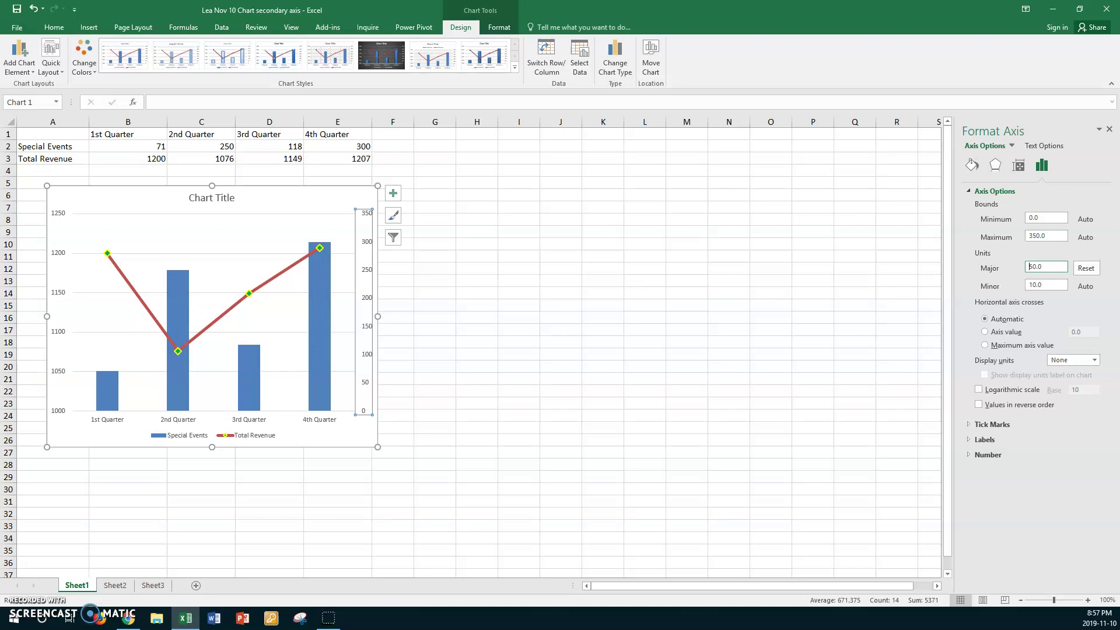
Format the secondary axis numbers as Accounting with the $ symbol and 0 decimal places
click(970, 456)
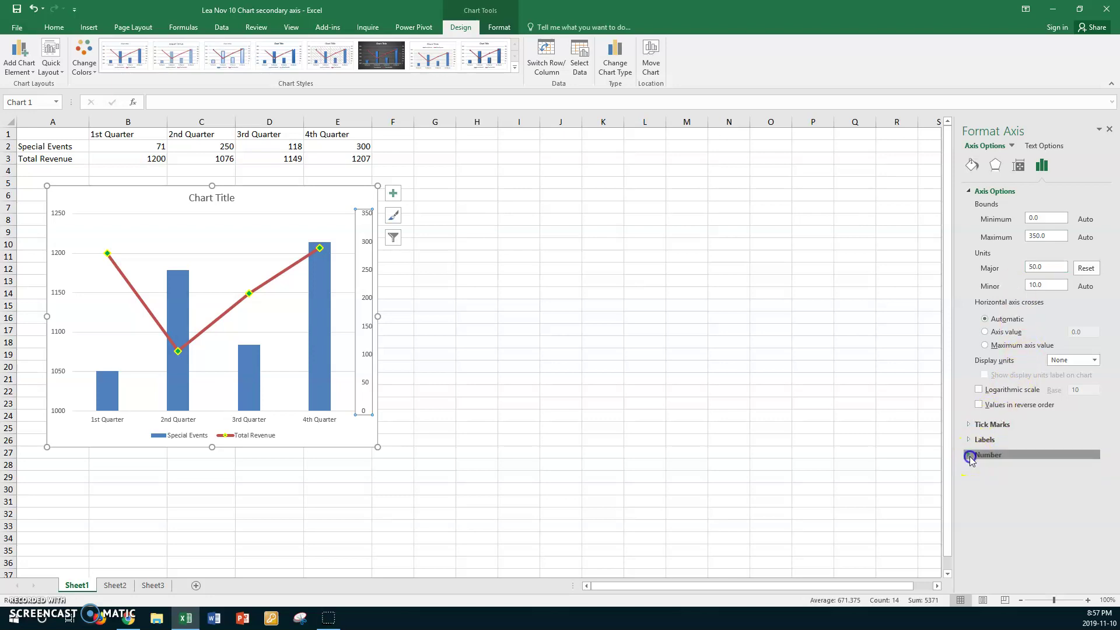
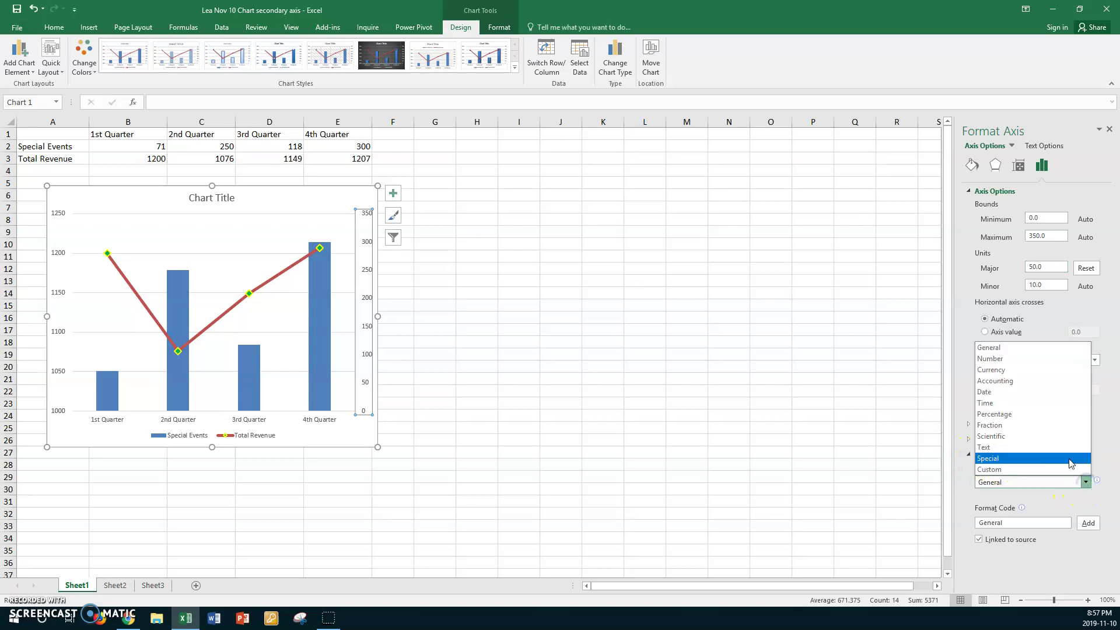
click(1011, 381)
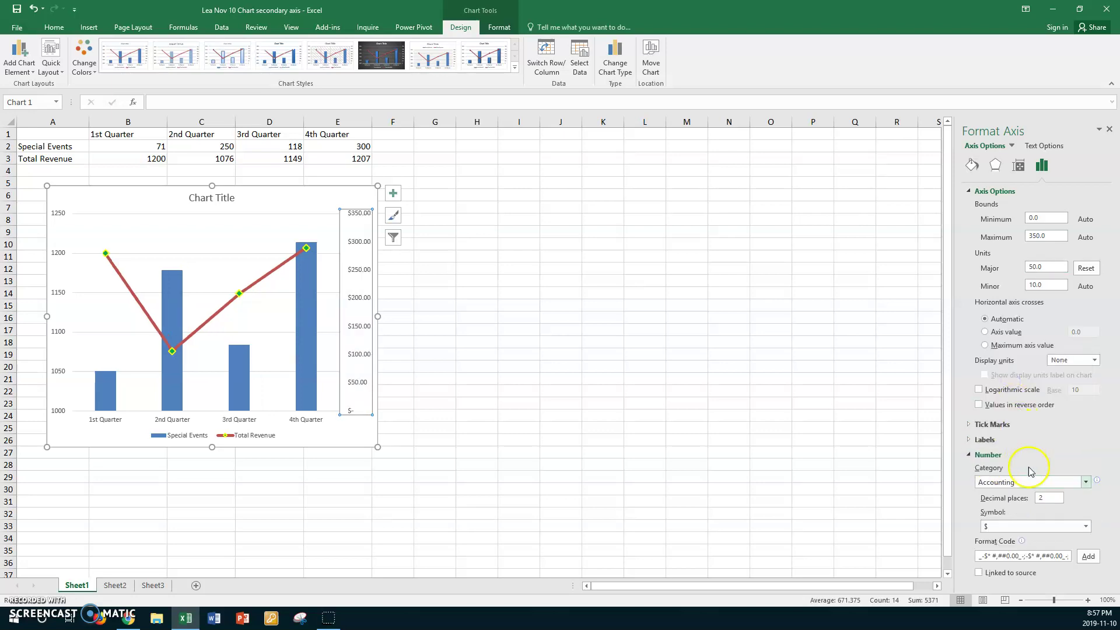
click(1031, 498)
key(Return)
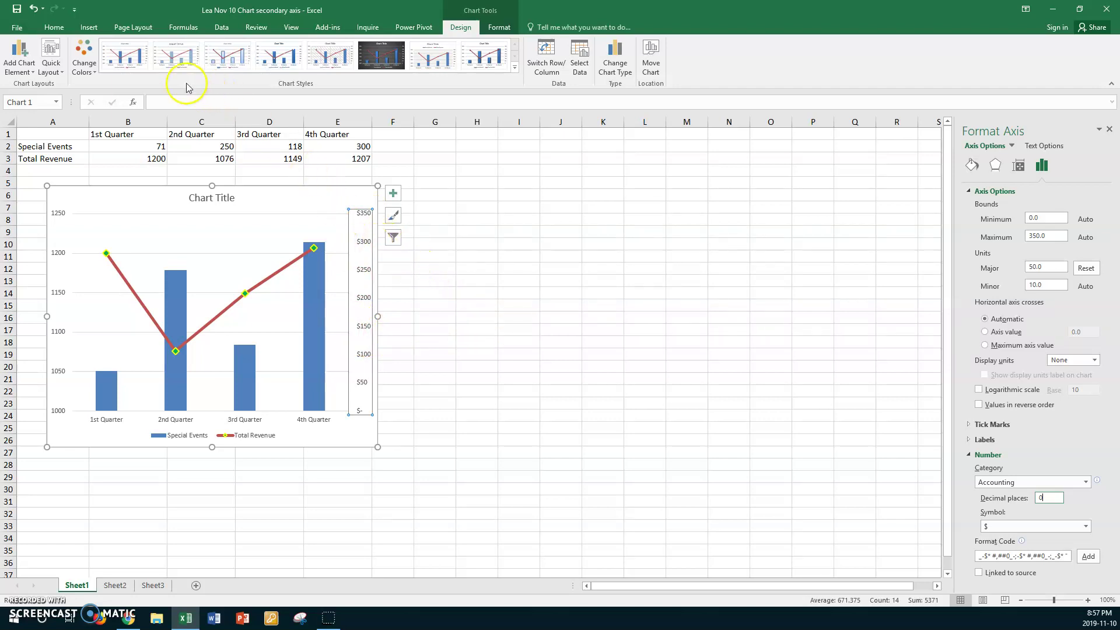
Make the secondary axis labels blue and bold with font size 11
click(52, 30)
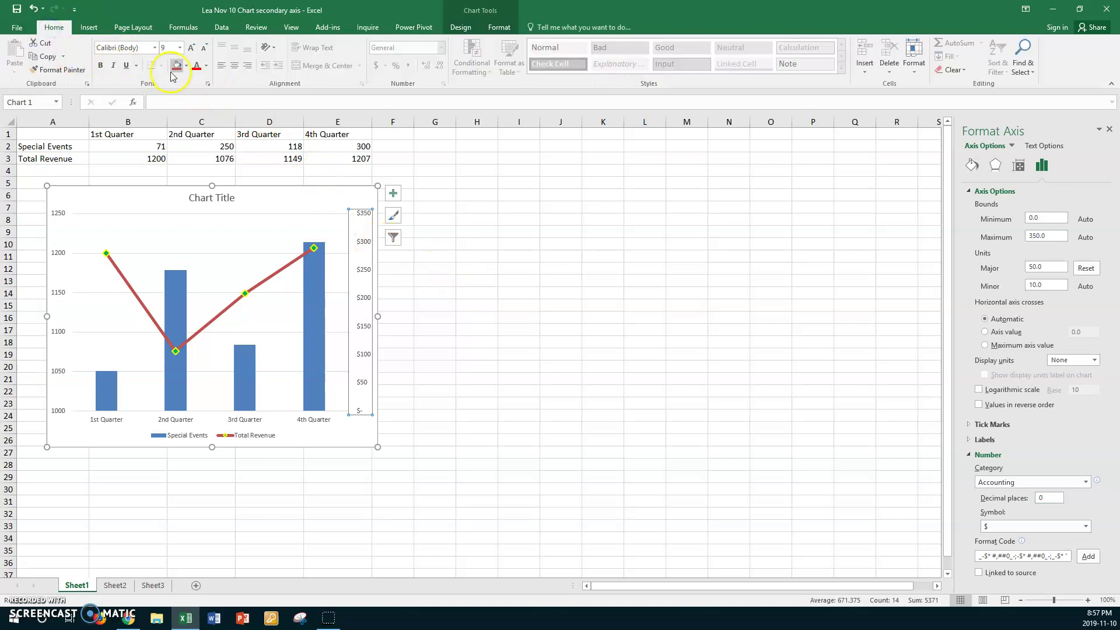
click(207, 66)
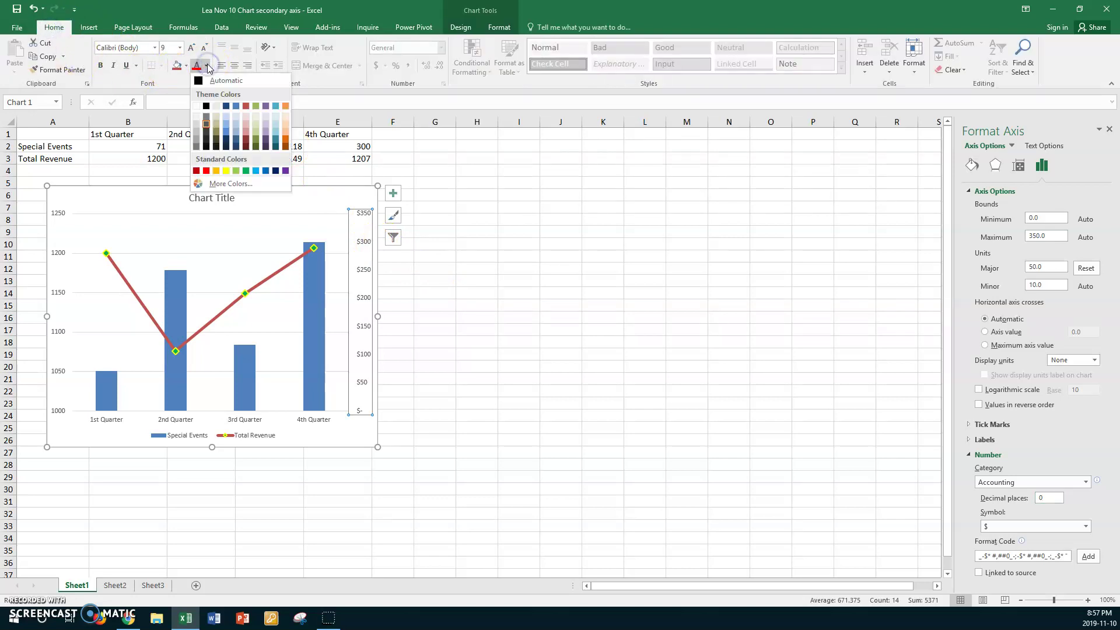
click(234, 106)
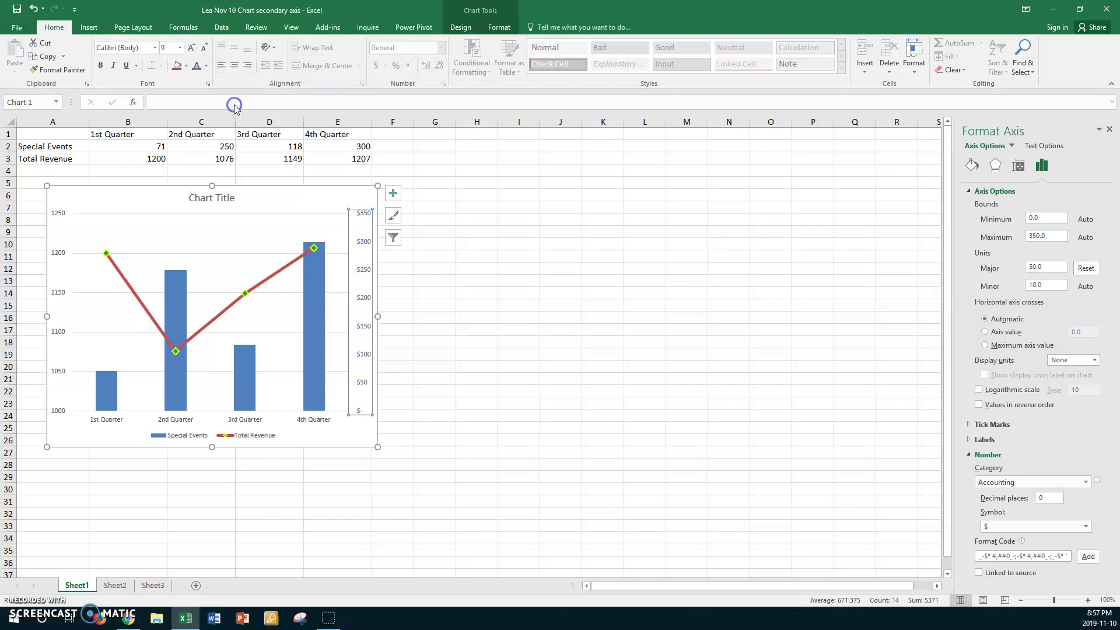
click(101, 66)
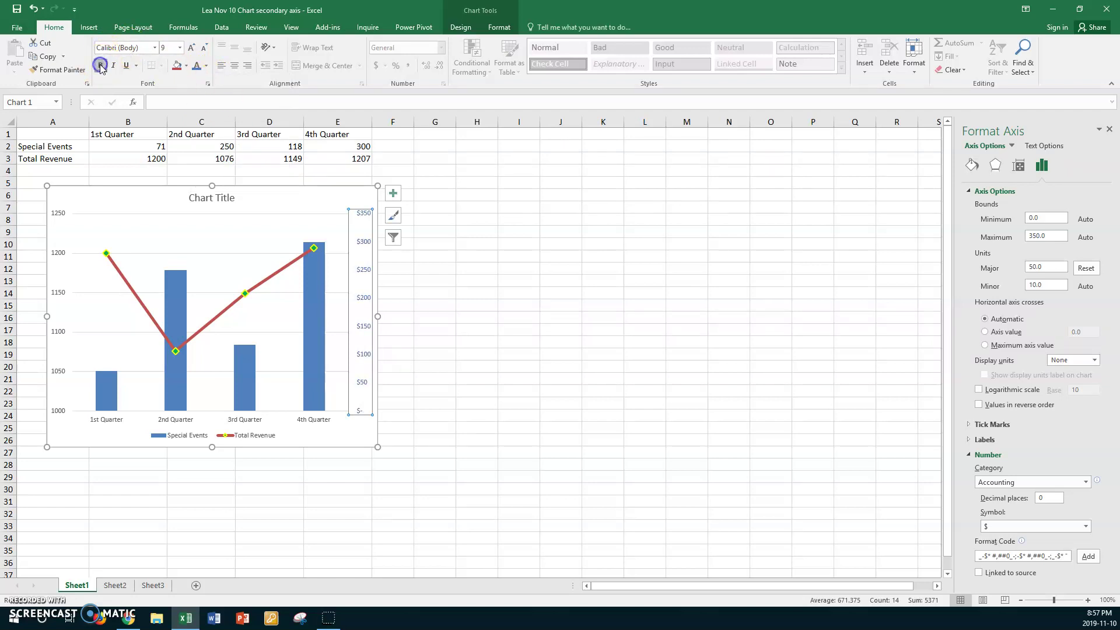
click(179, 49)
click(168, 107)
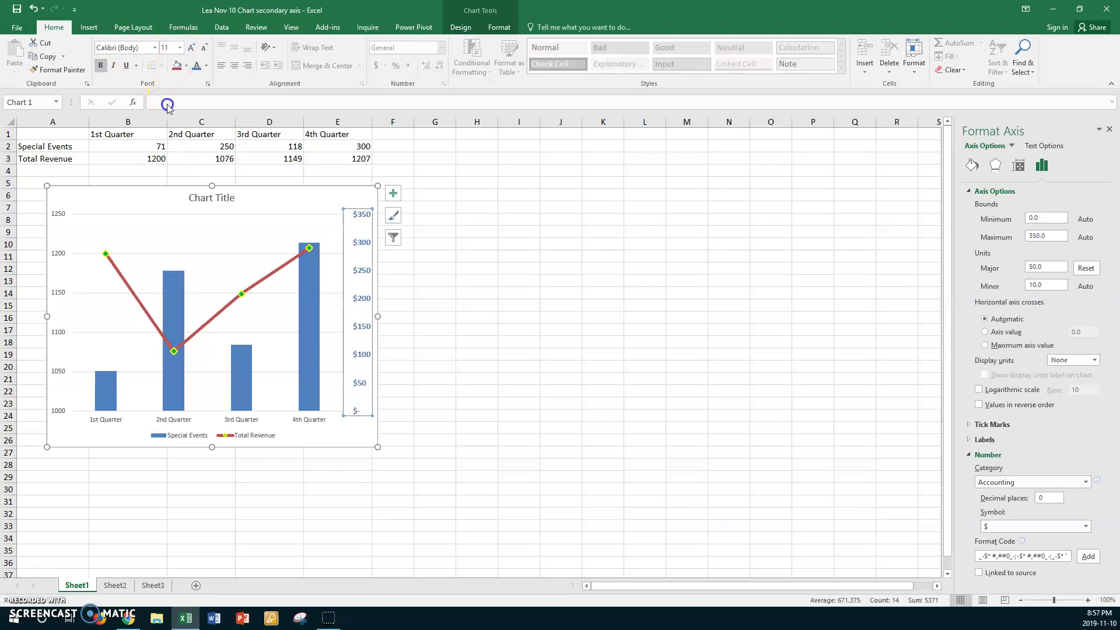
click(341, 196)
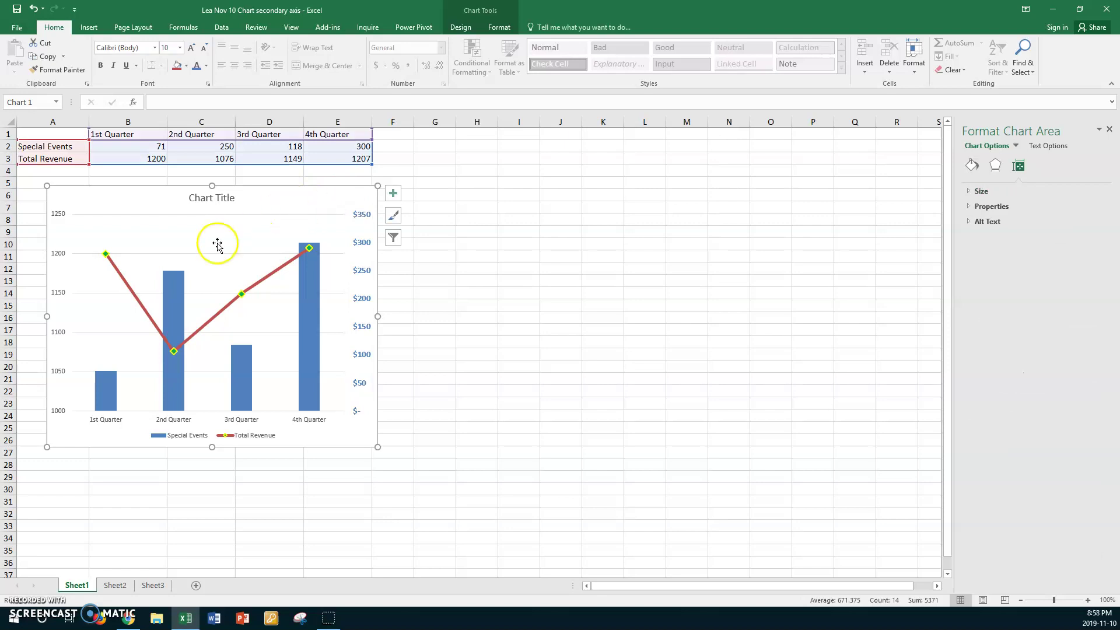
Open the bounds and units settings of the chart's primary vertical axis
click(61, 260)
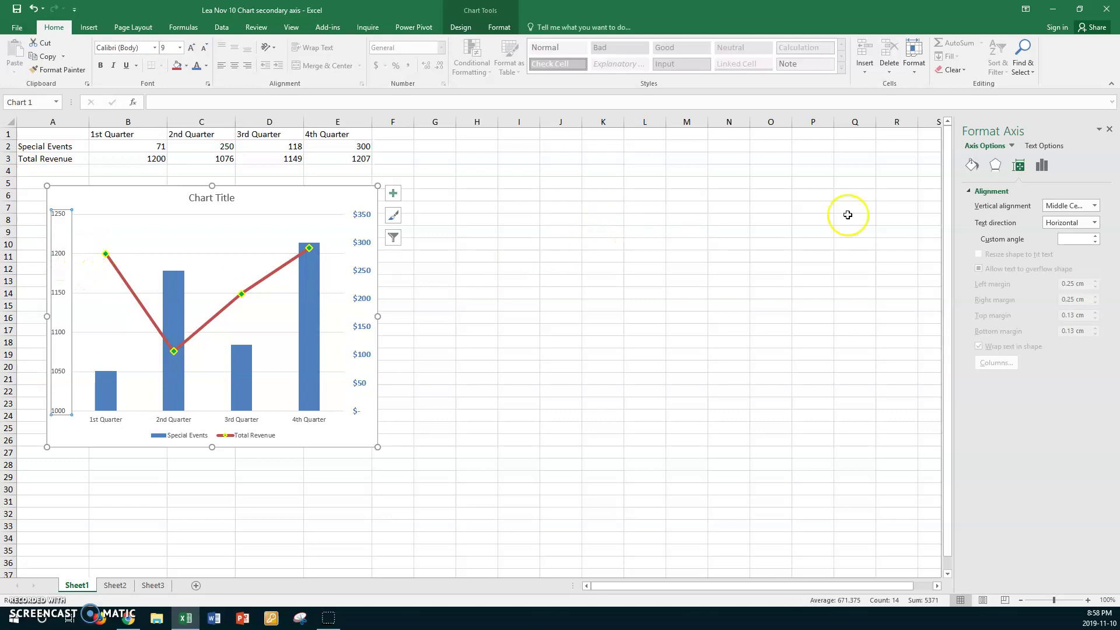
click(1045, 168)
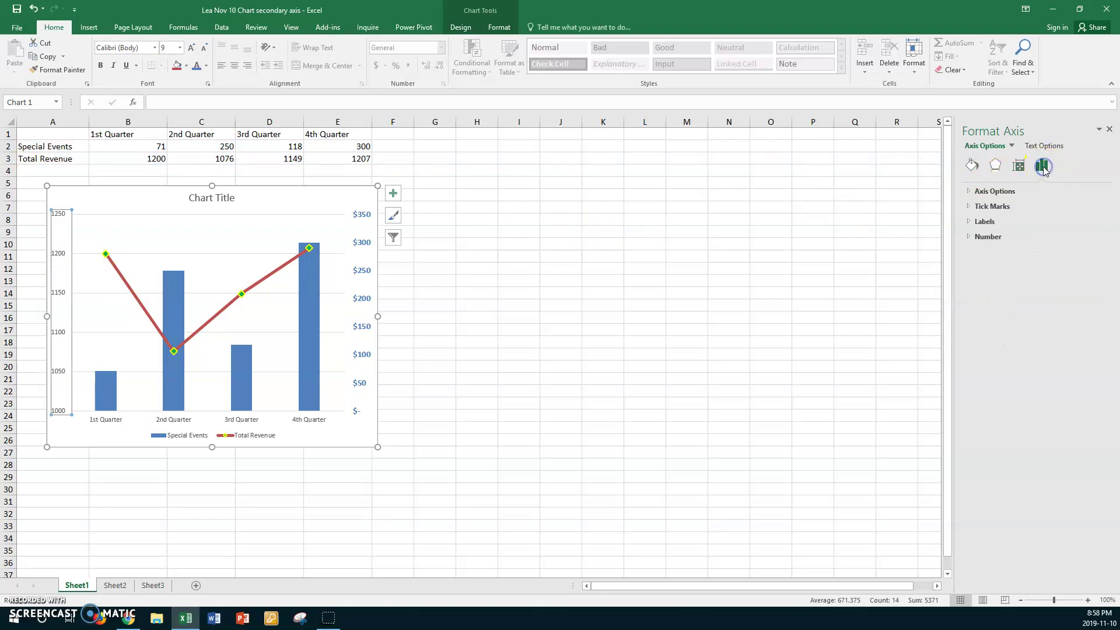
click(970, 193)
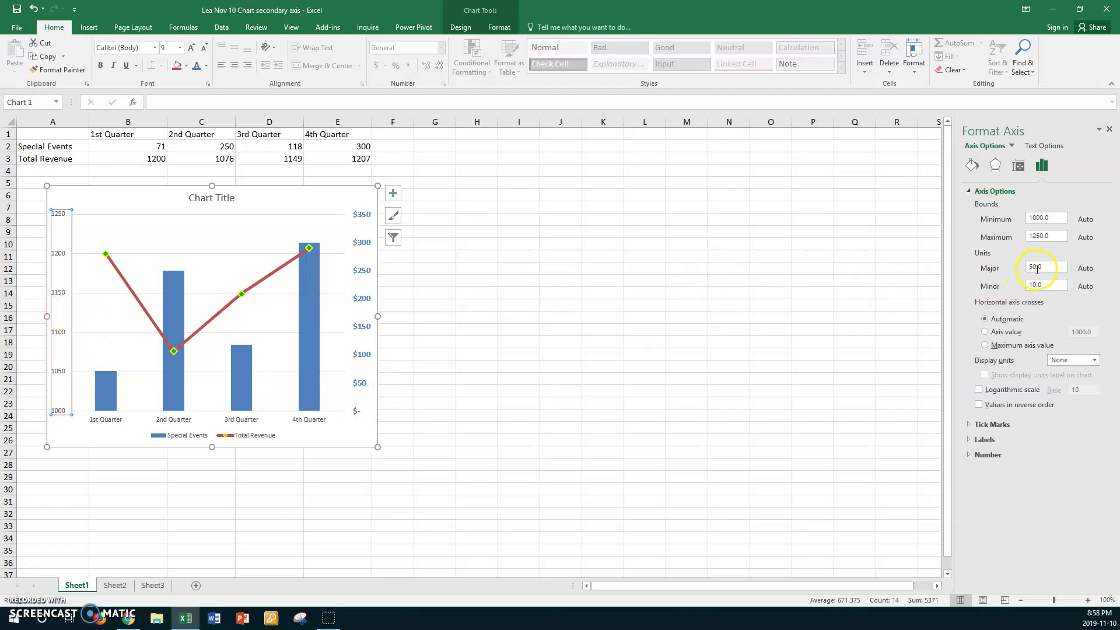
Try a major unit of 100 on the primary vertical axis, and return the major unit to 50
drag(1046, 269, 1025, 270)
key(Return)
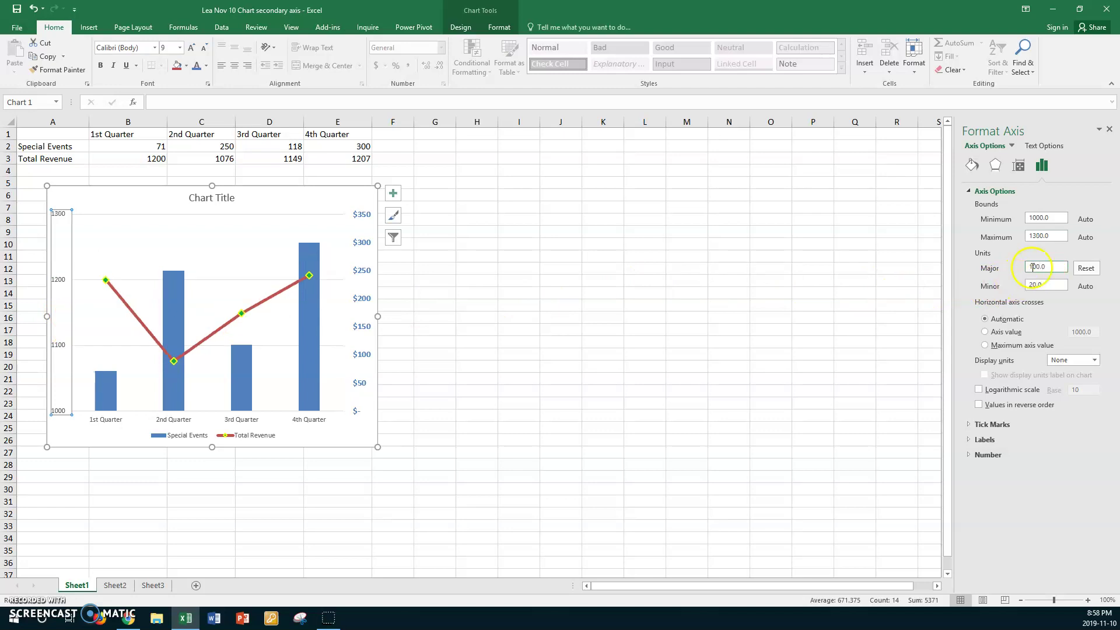
drag(1046, 267, 1011, 271)
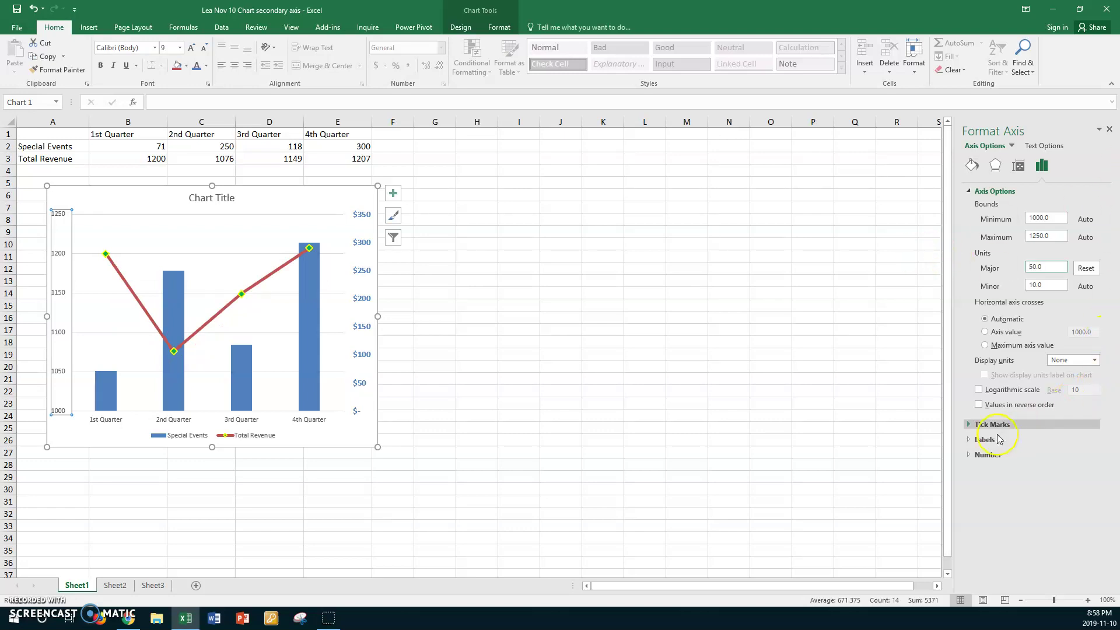
Format the primary axis numbers as Accounting with 0 decimal places, and make the labels blue and bold
click(984, 455)
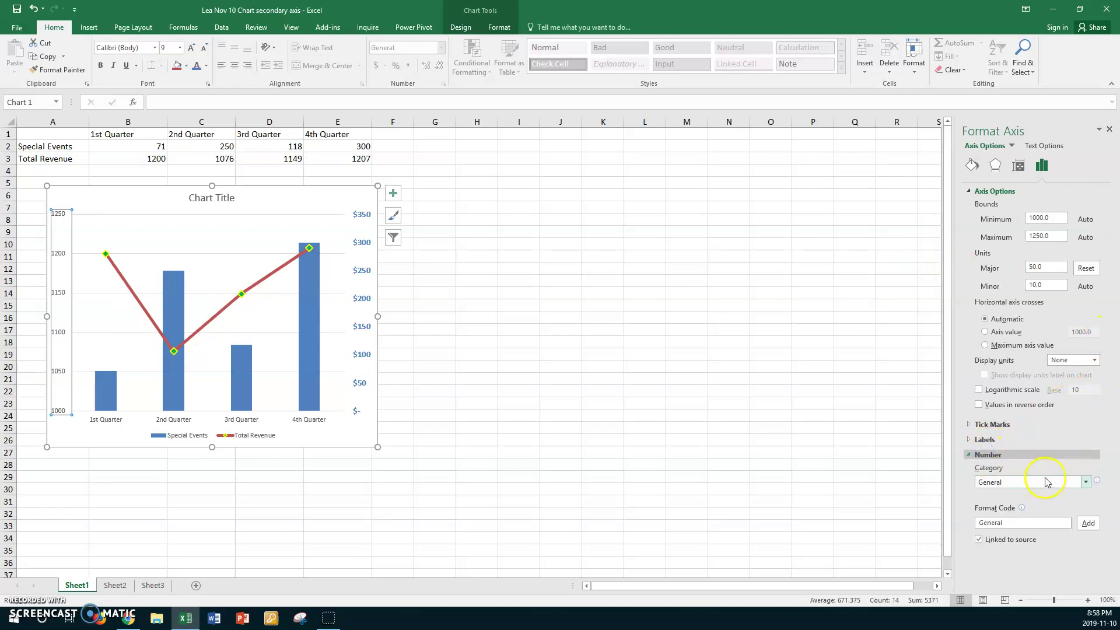
click(1086, 483)
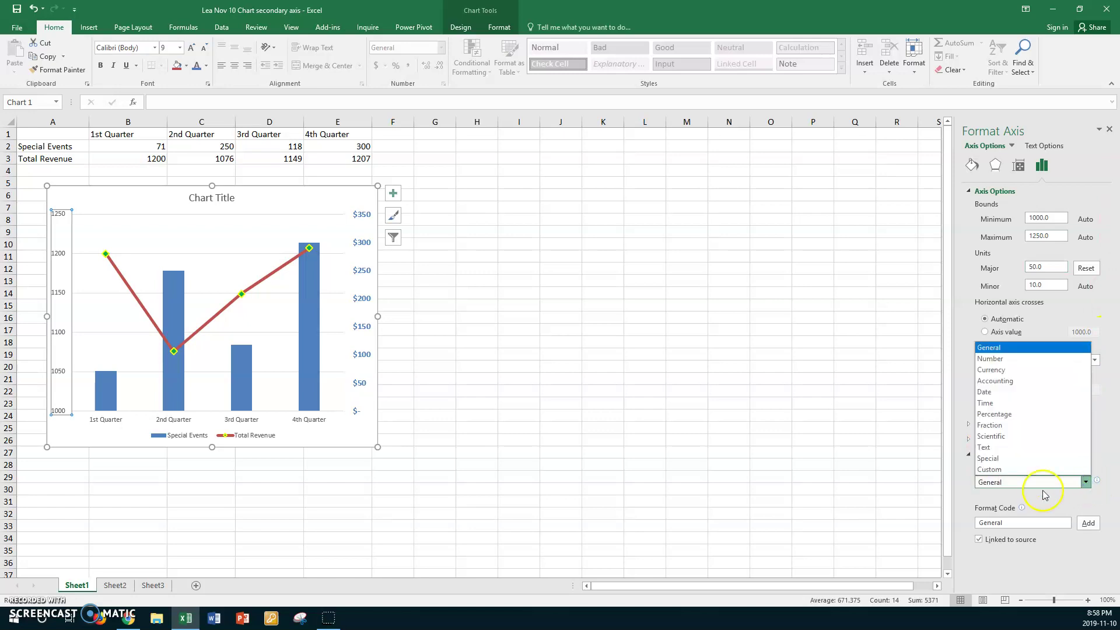
click(996, 382)
drag(1048, 499, 1023, 500)
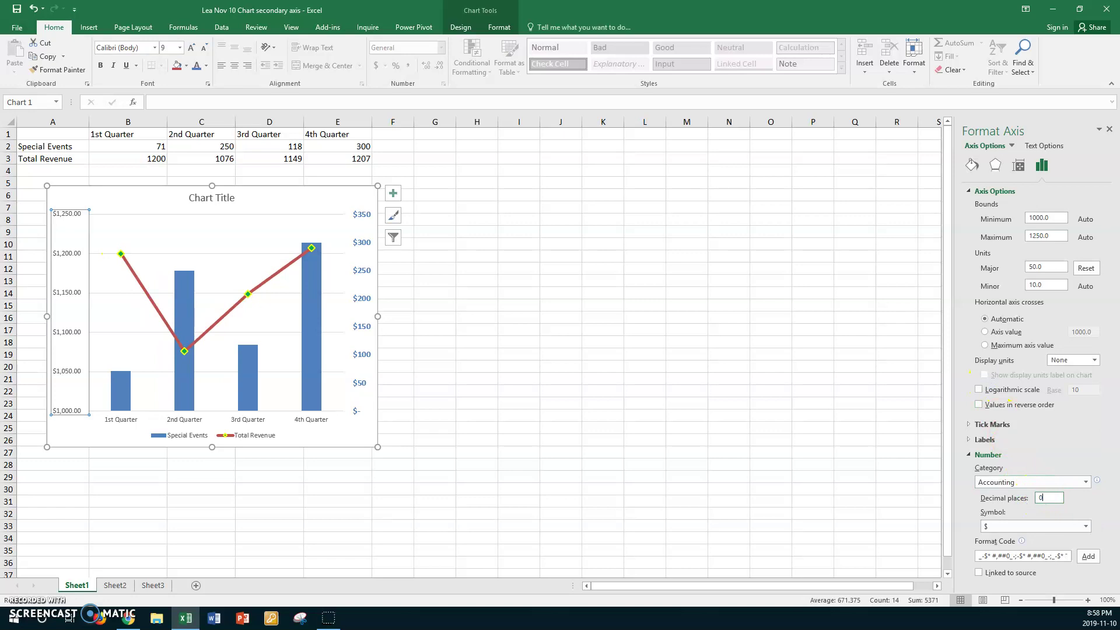
key(Return)
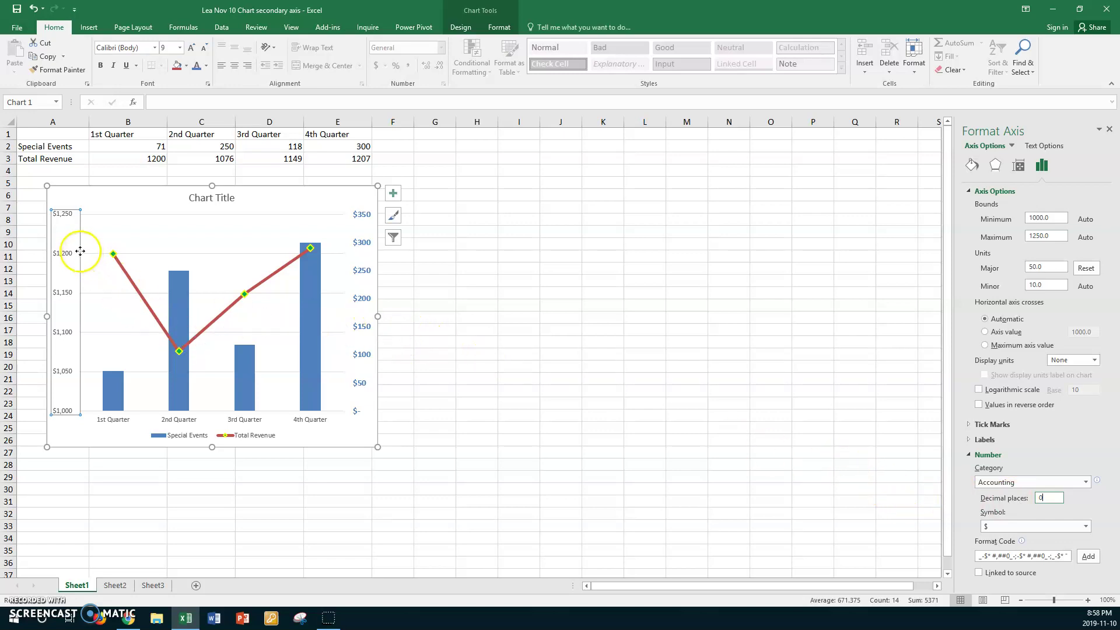
click(198, 67)
click(100, 66)
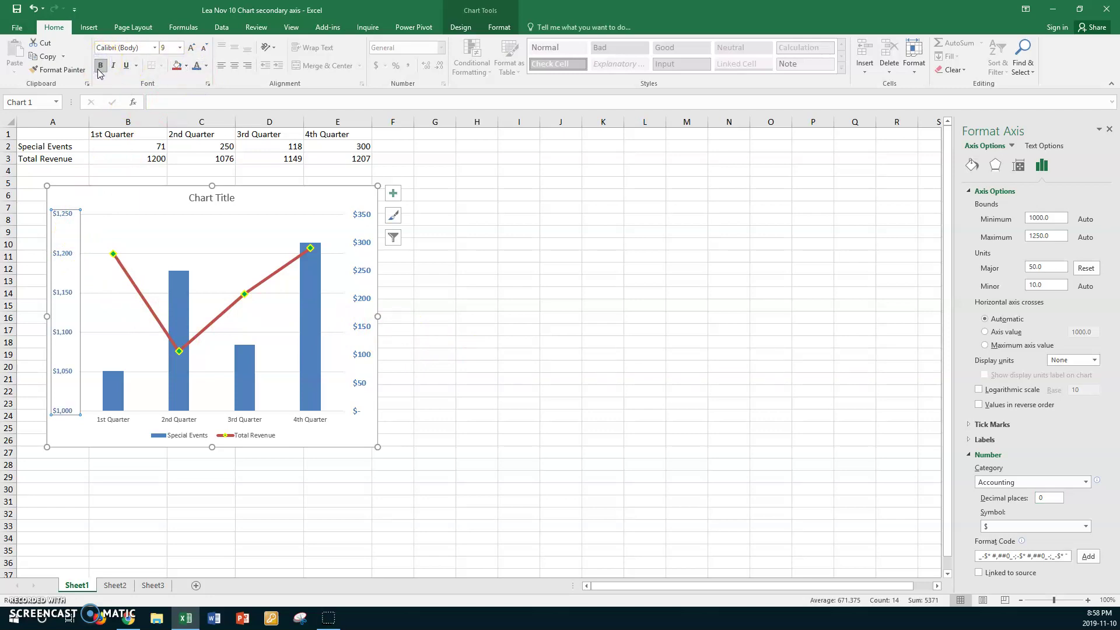
Replace the chart's placeholder title with "Special Event Revenue"
click(226, 200)
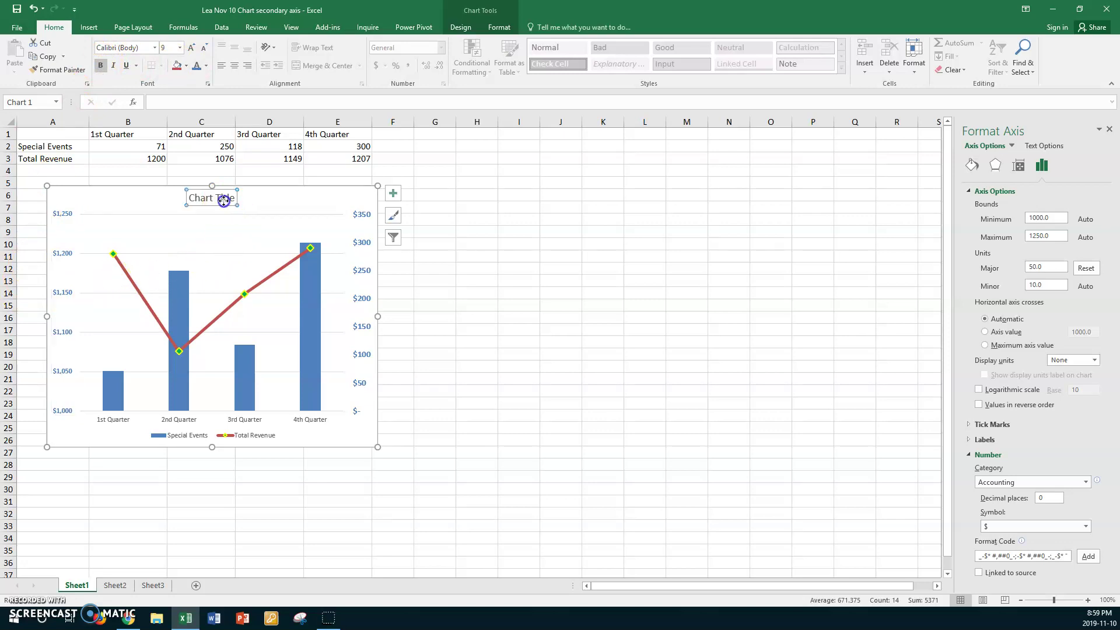
click(188, 199)
click(187, 198)
click(190, 196)
drag(190, 197, 237, 196)
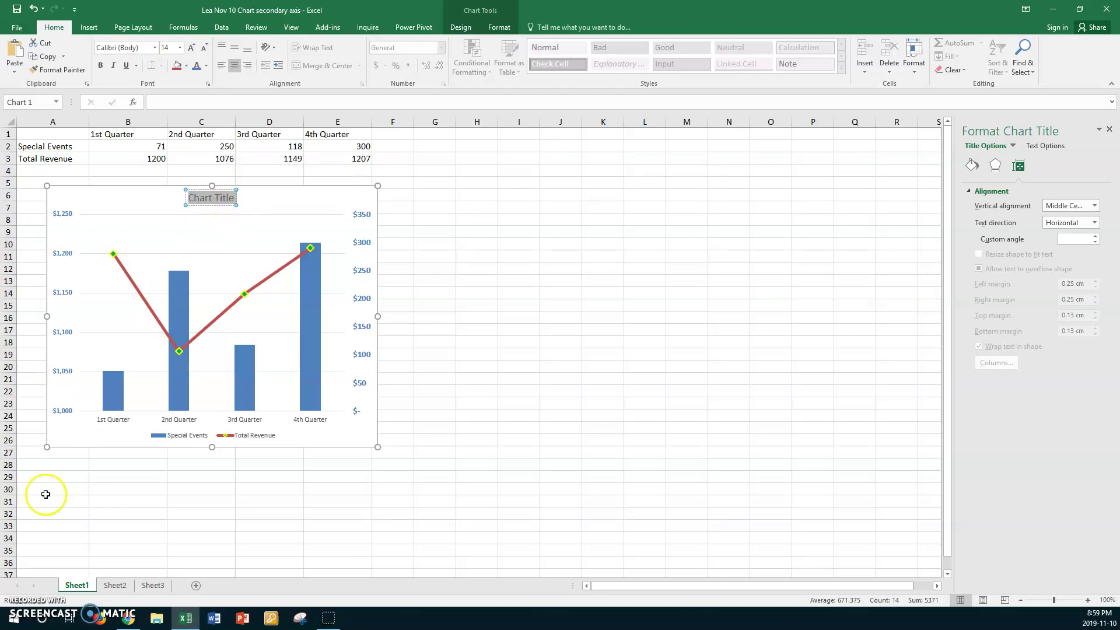
click(189, 199)
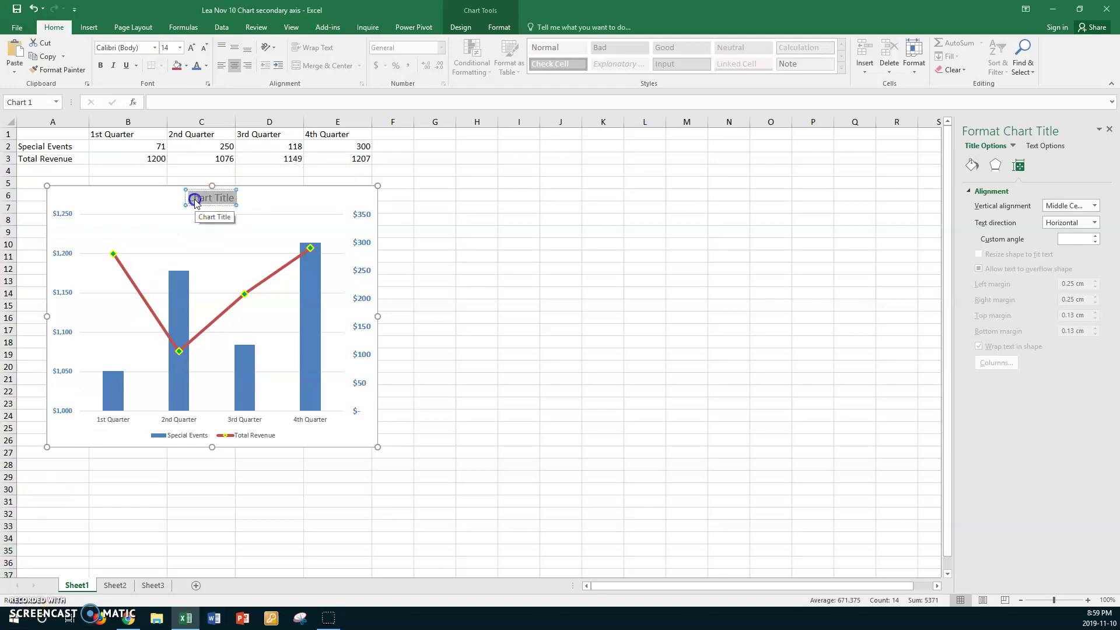
text(Special E)
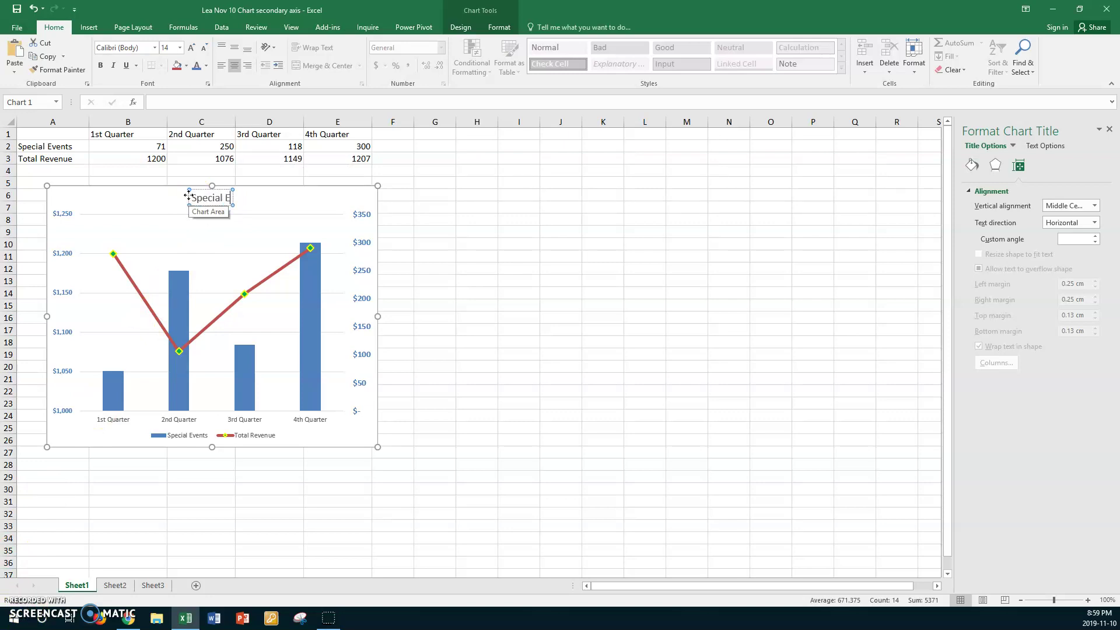
text(vent Rev)
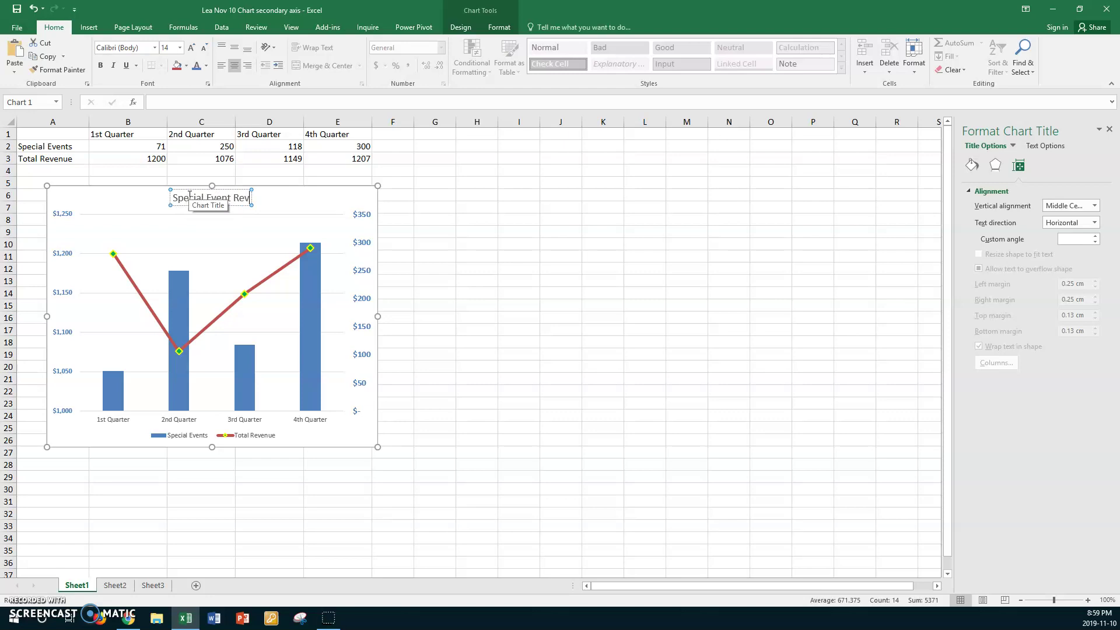
text(enue)
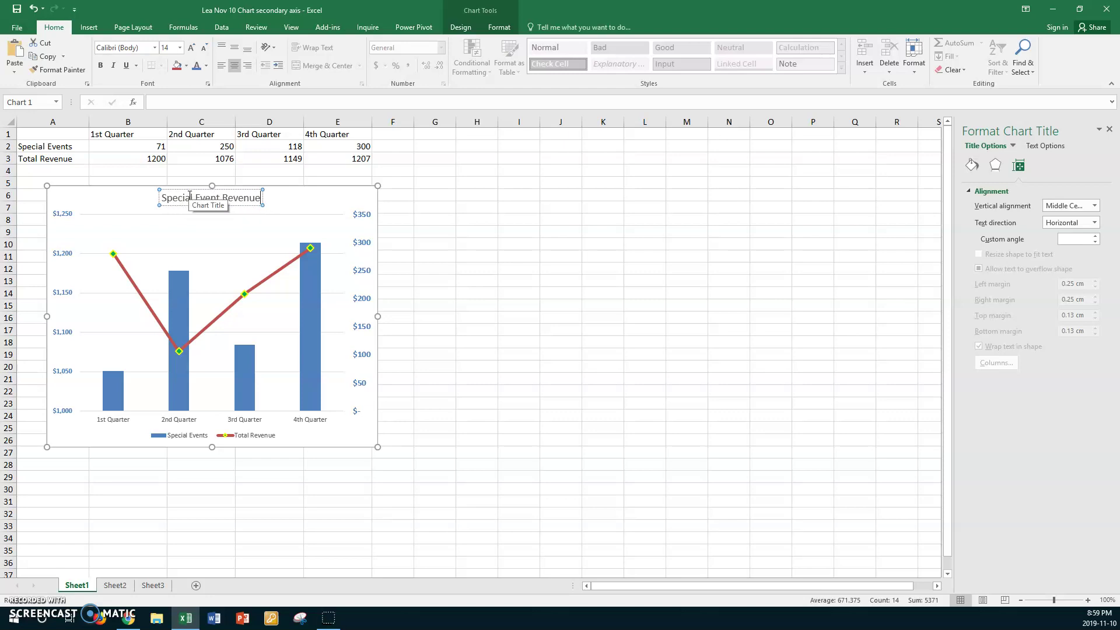
Format the chart title text as red, bold and italic with font size 20
triple_click(190, 197)
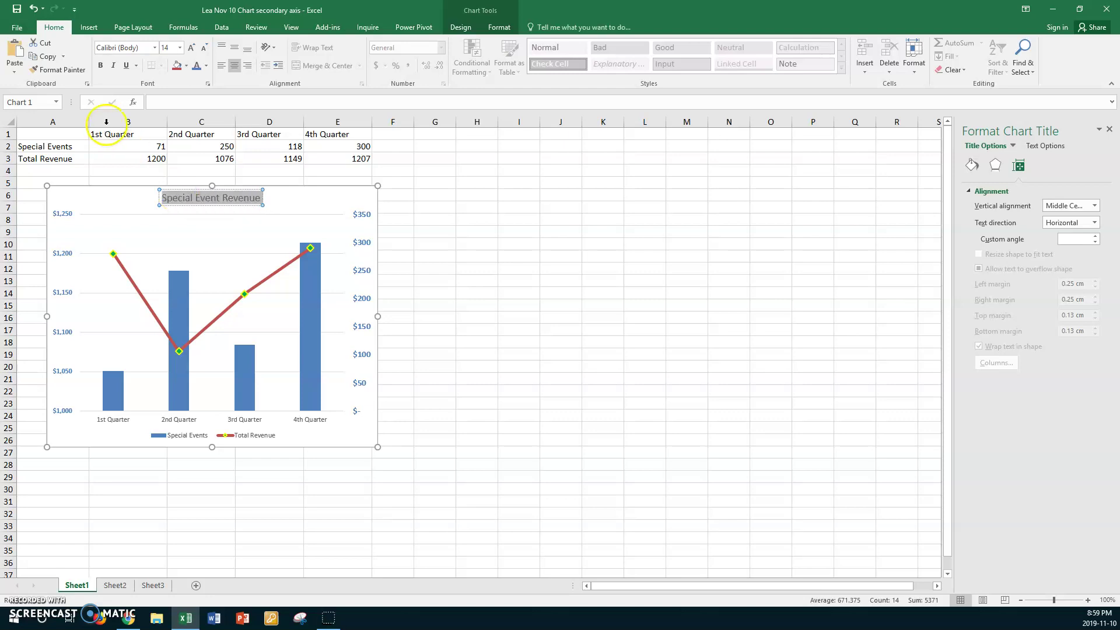
click(208, 66)
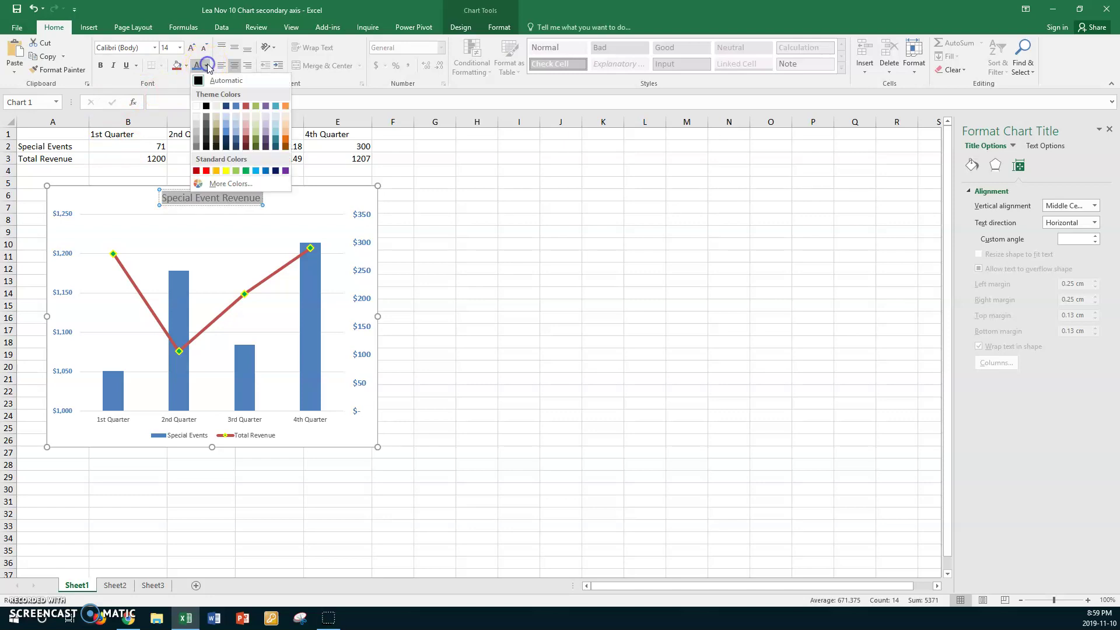
click(246, 103)
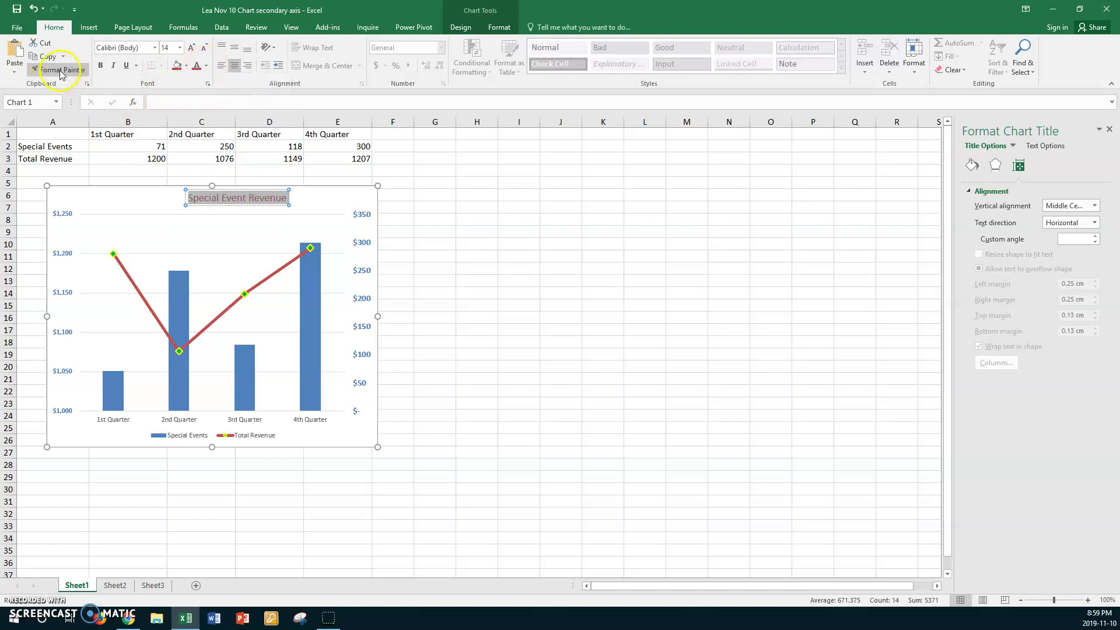
click(100, 66)
click(113, 65)
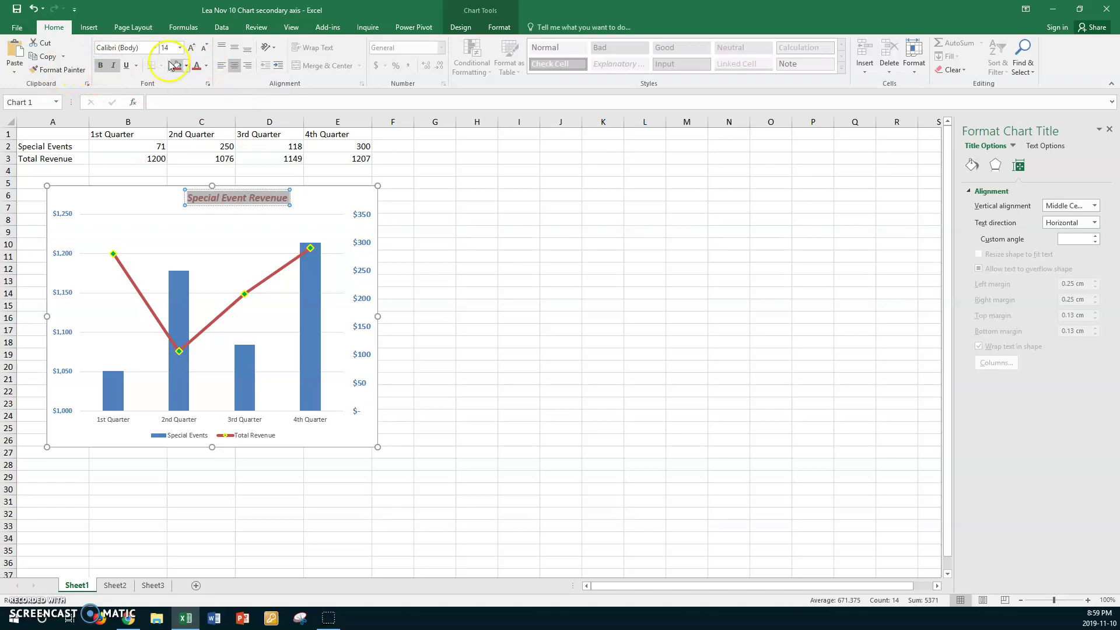
click(180, 47)
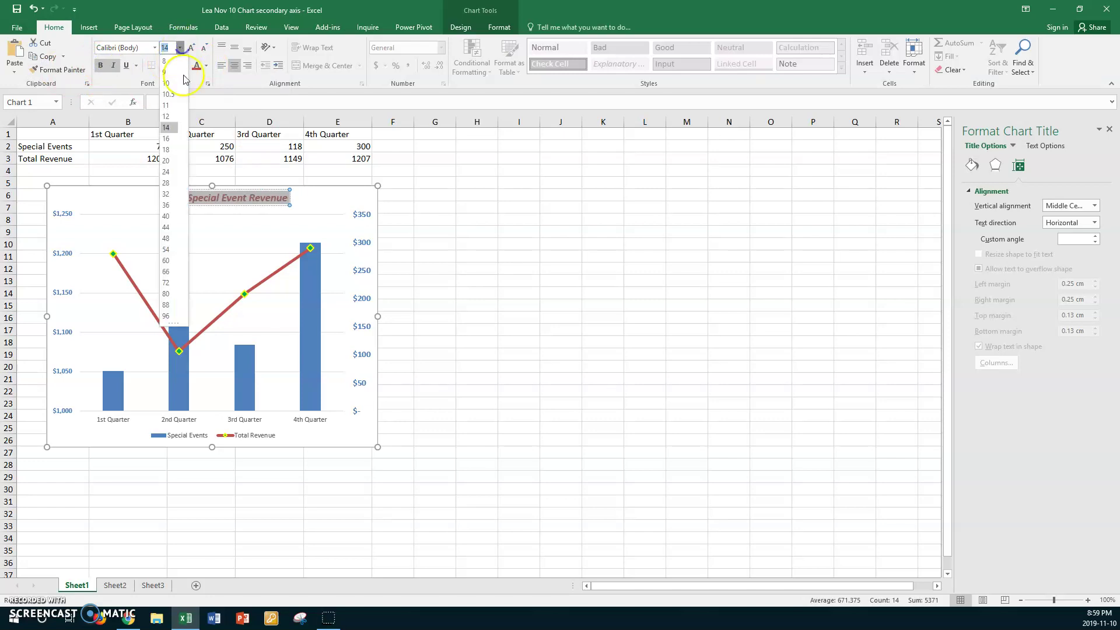
click(168, 160)
click(232, 218)
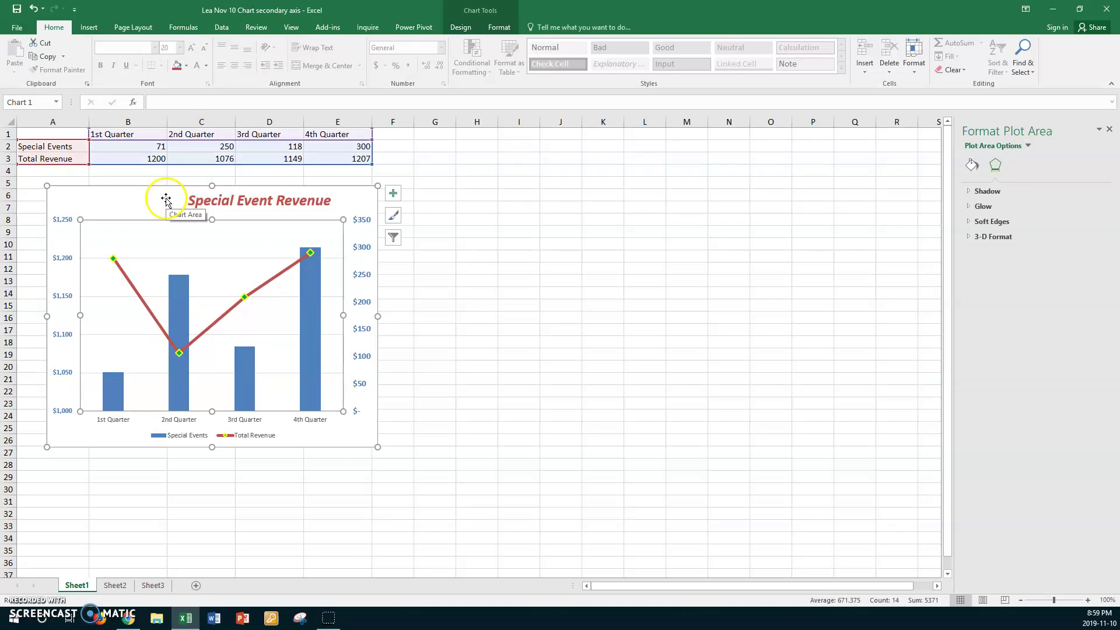
click(404, 270)
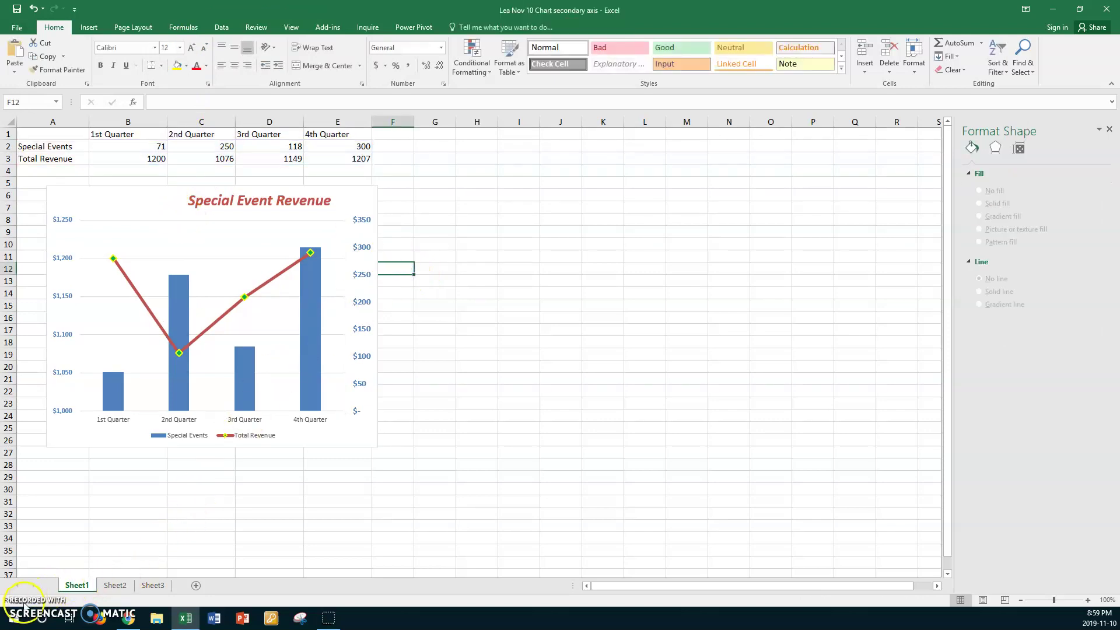
Set the horizontal category axis labels to font size 11, blue and bold
click(173, 425)
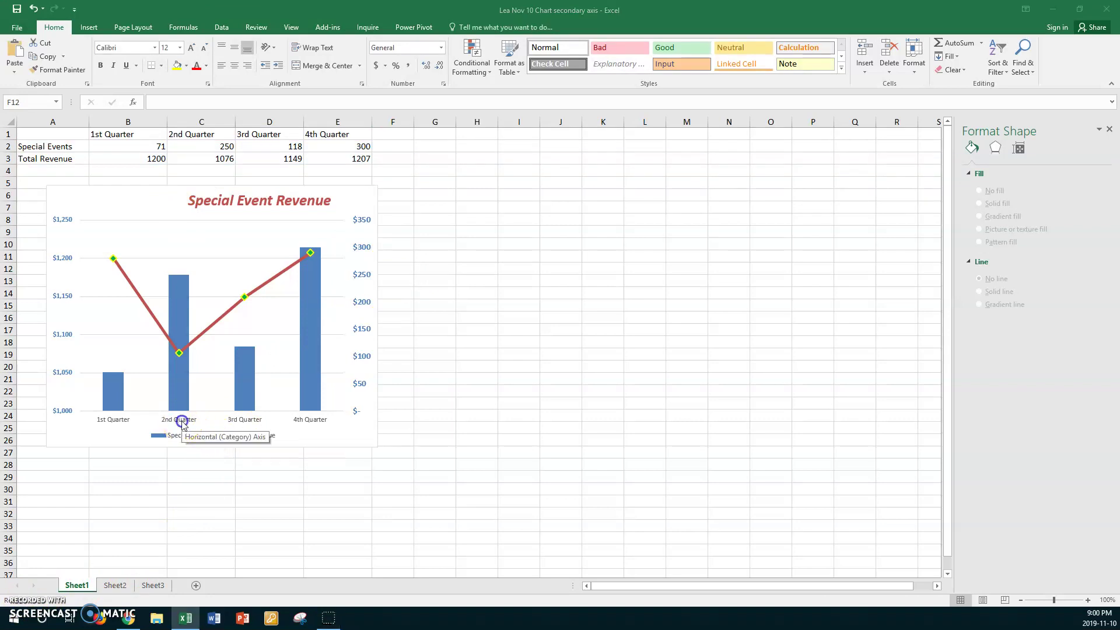
click(102, 425)
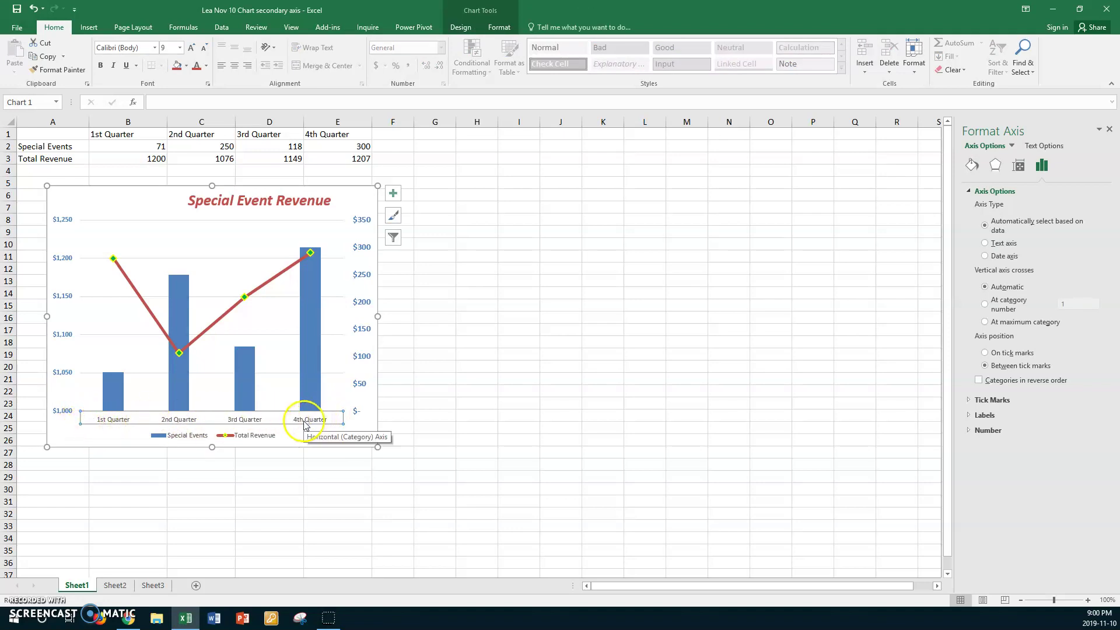
click(181, 51)
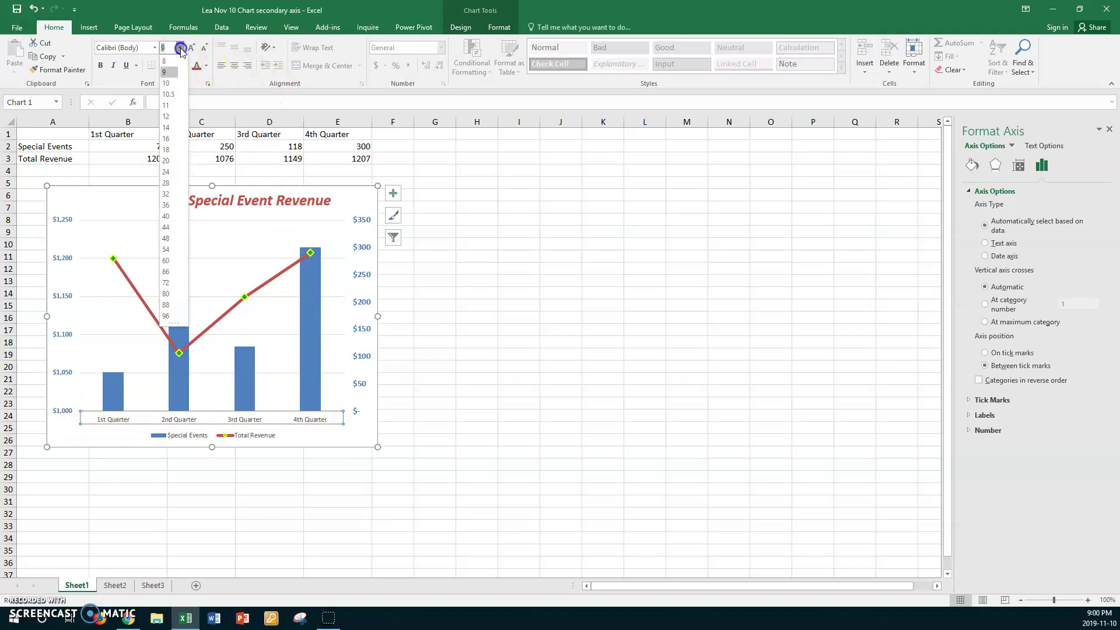
click(164, 106)
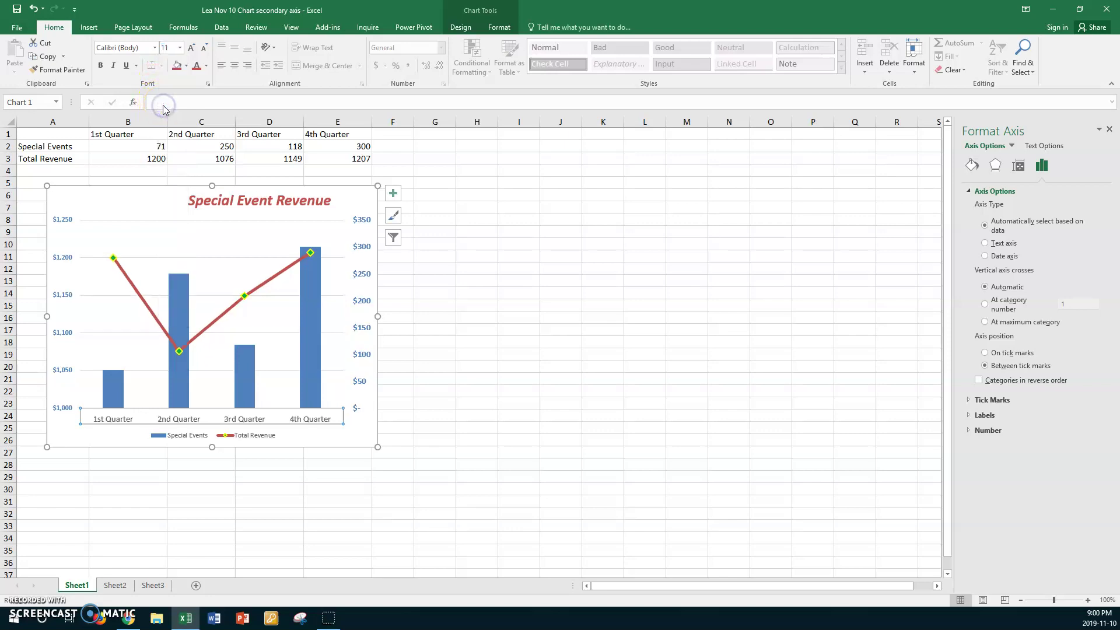
click(206, 65)
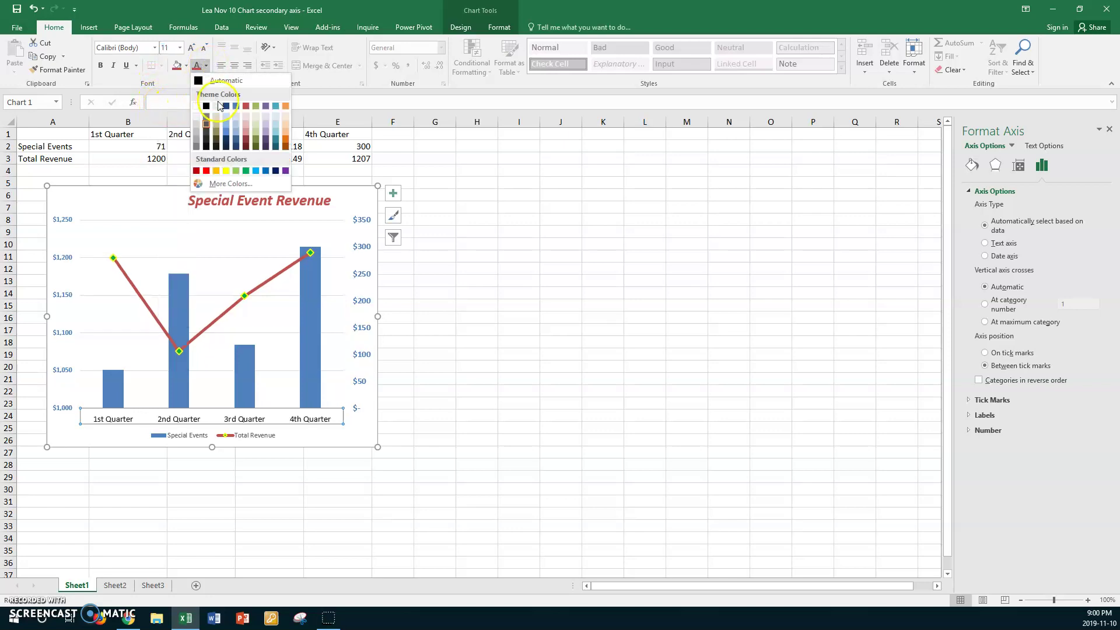
click(236, 105)
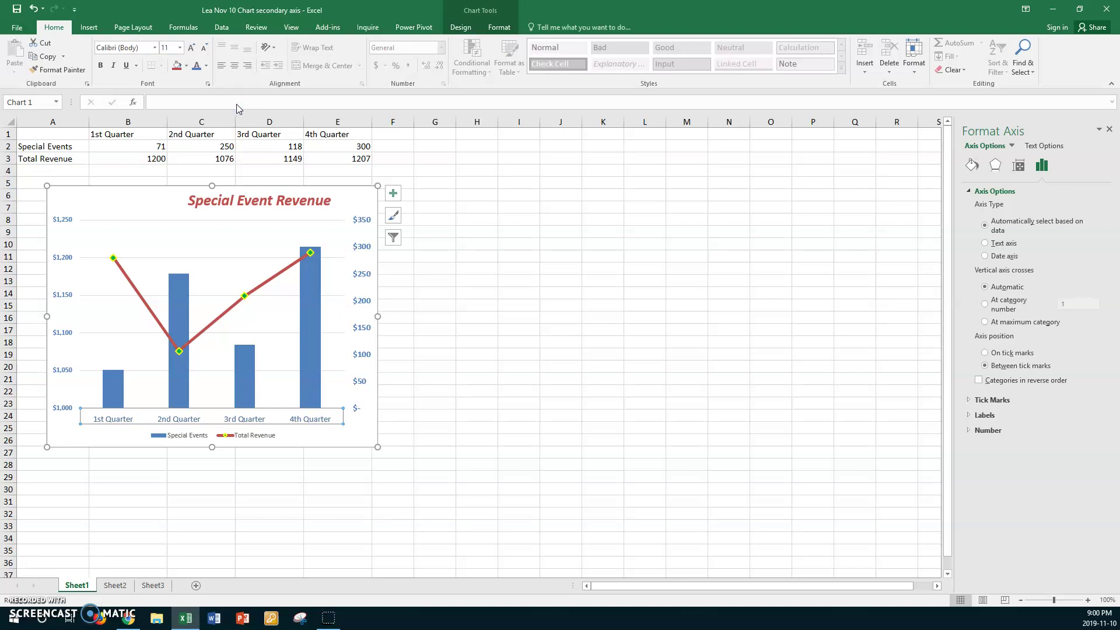
click(99, 66)
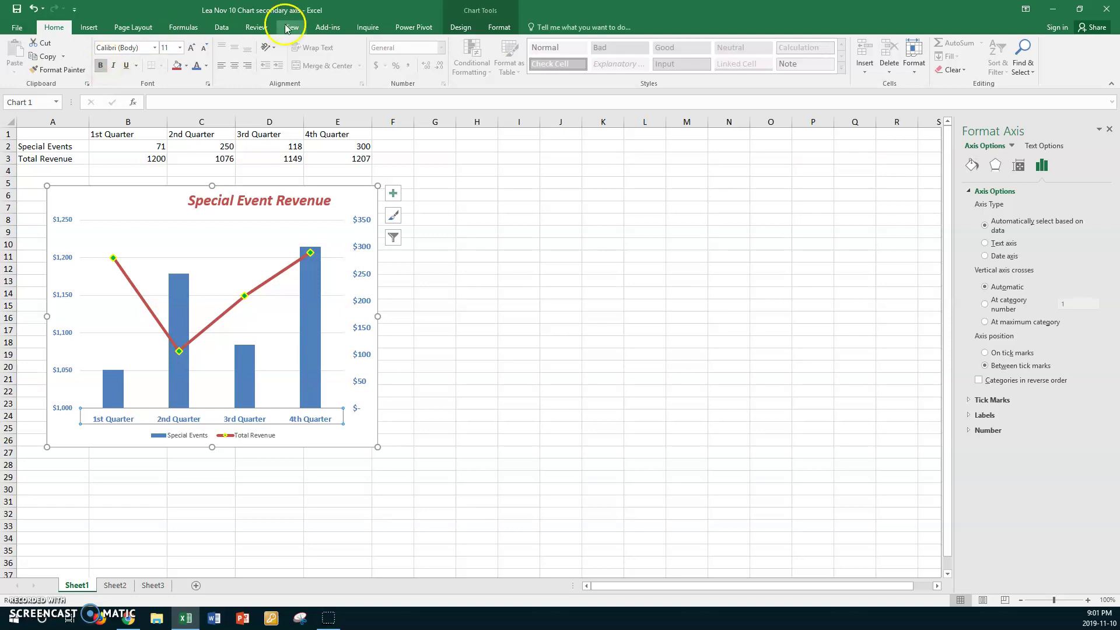
Move the chart title leftward so it sits roughly centred above the plot area
click(257, 199)
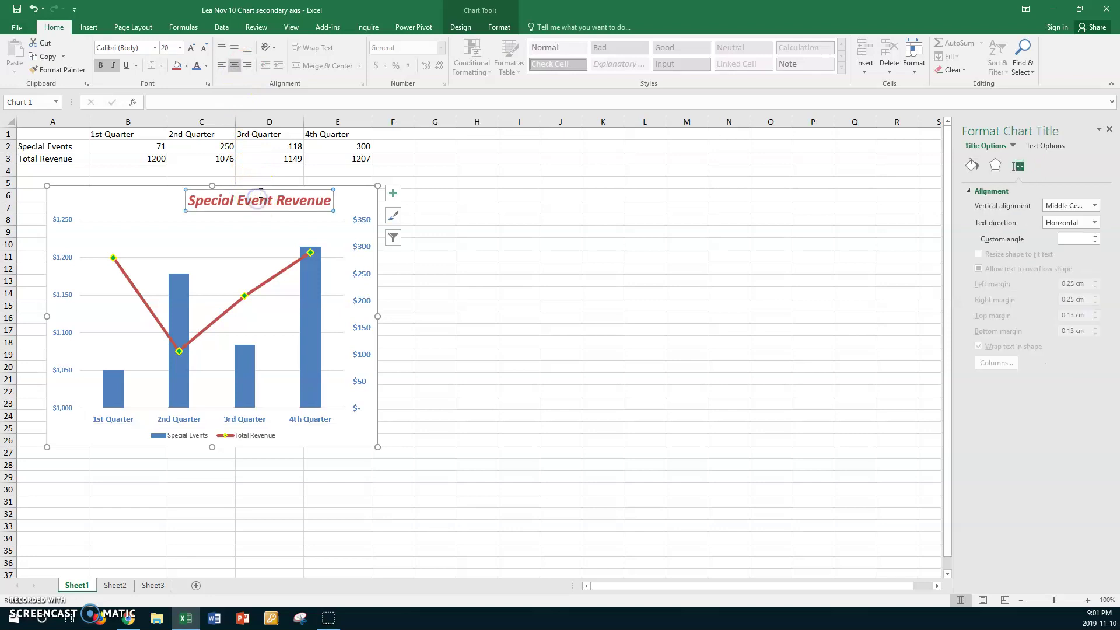
drag(274, 200, 189, 200)
drag(291, 189, 225, 184)
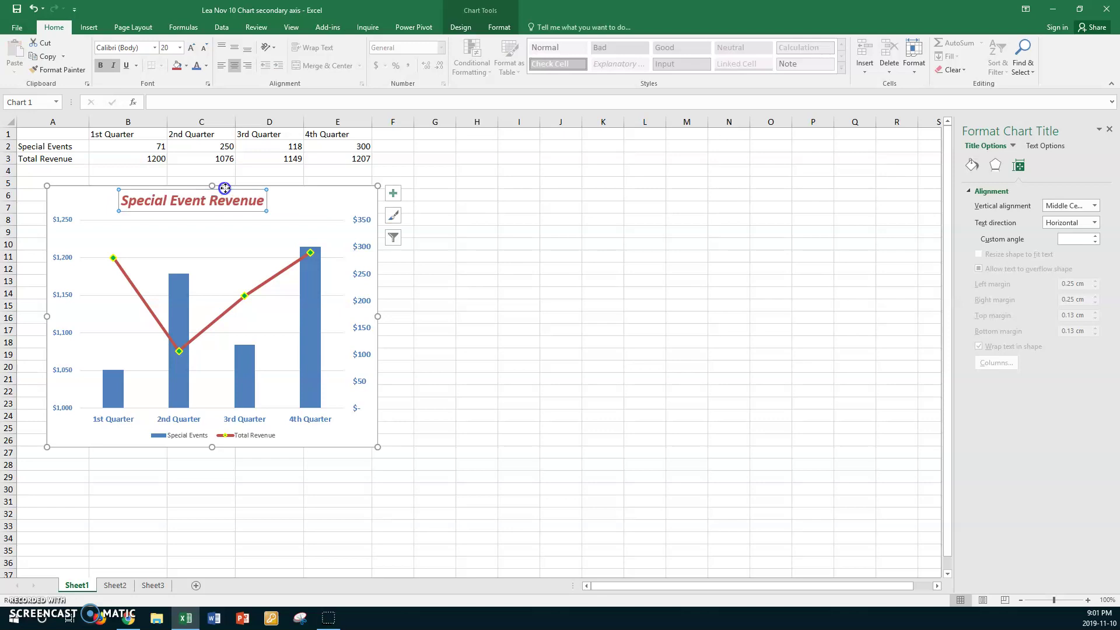
click(304, 203)
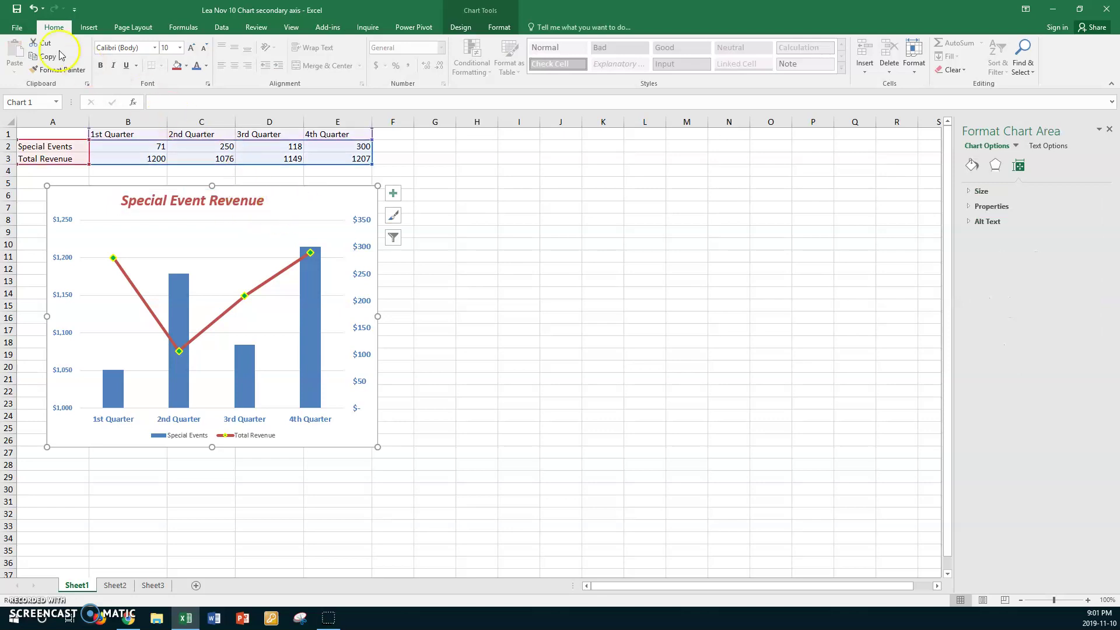
Try placing the chart legend on the right, and return it to the bottom of the chart
click(464, 29)
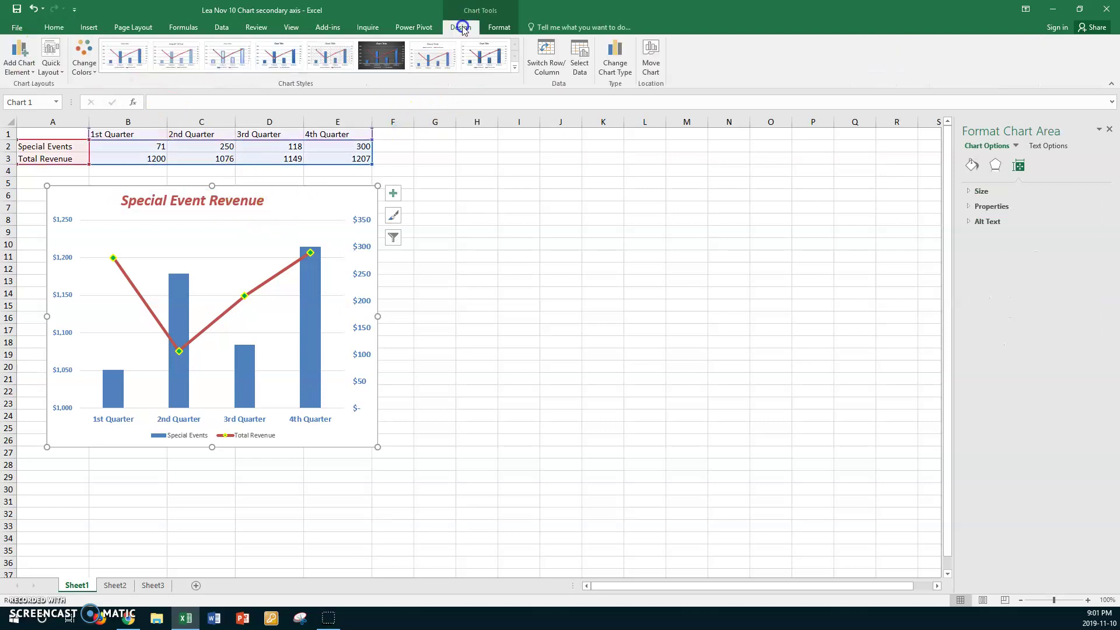
click(33, 69)
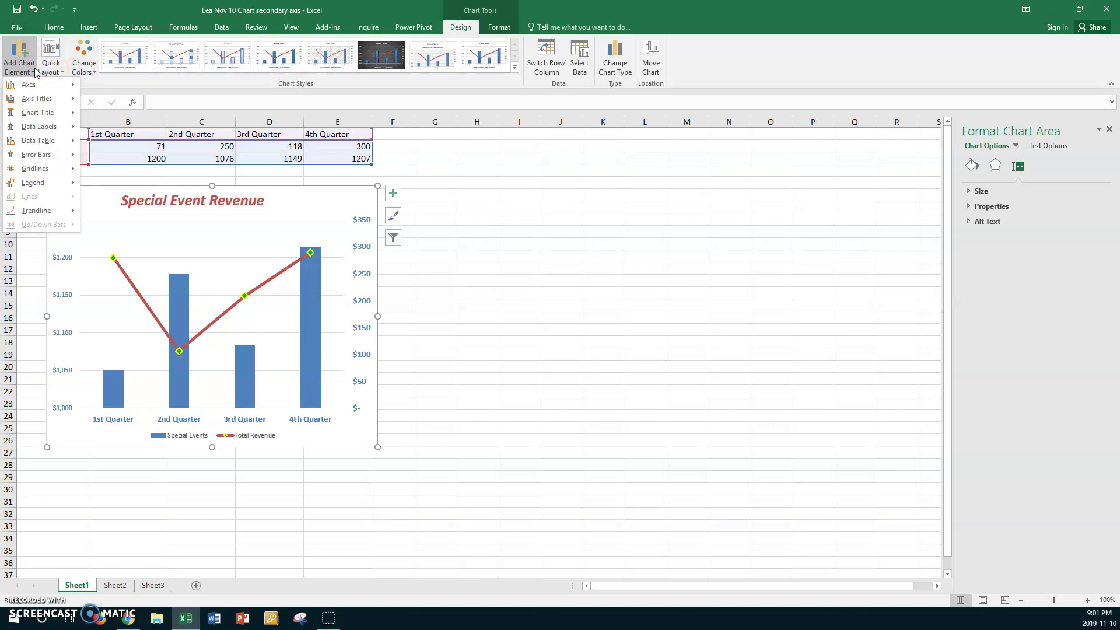
click(41, 169)
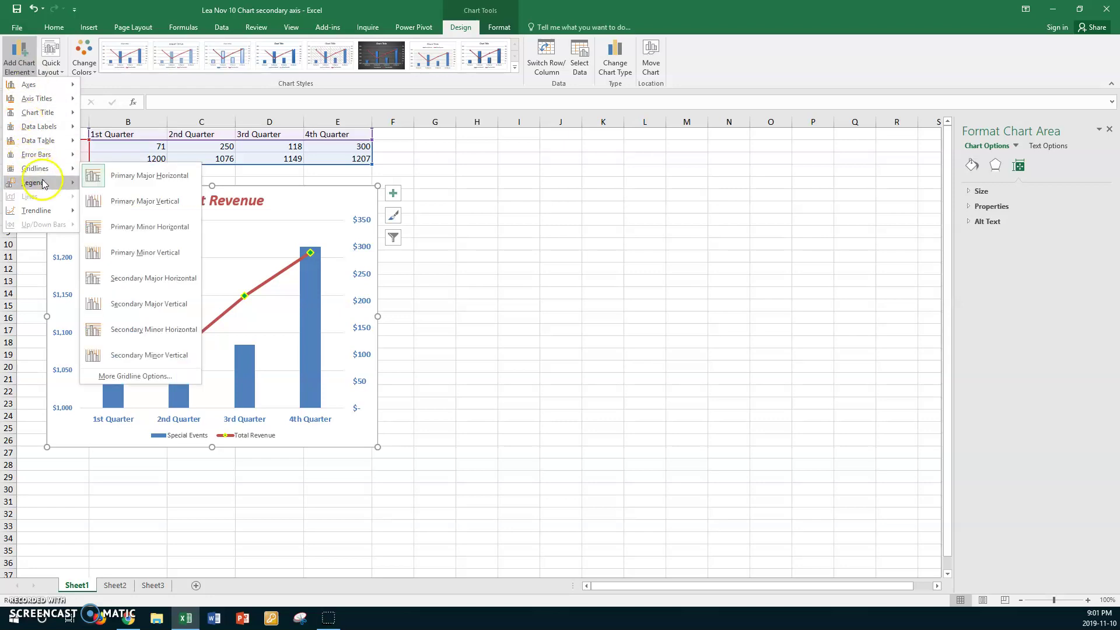
mouse_move(42, 182)
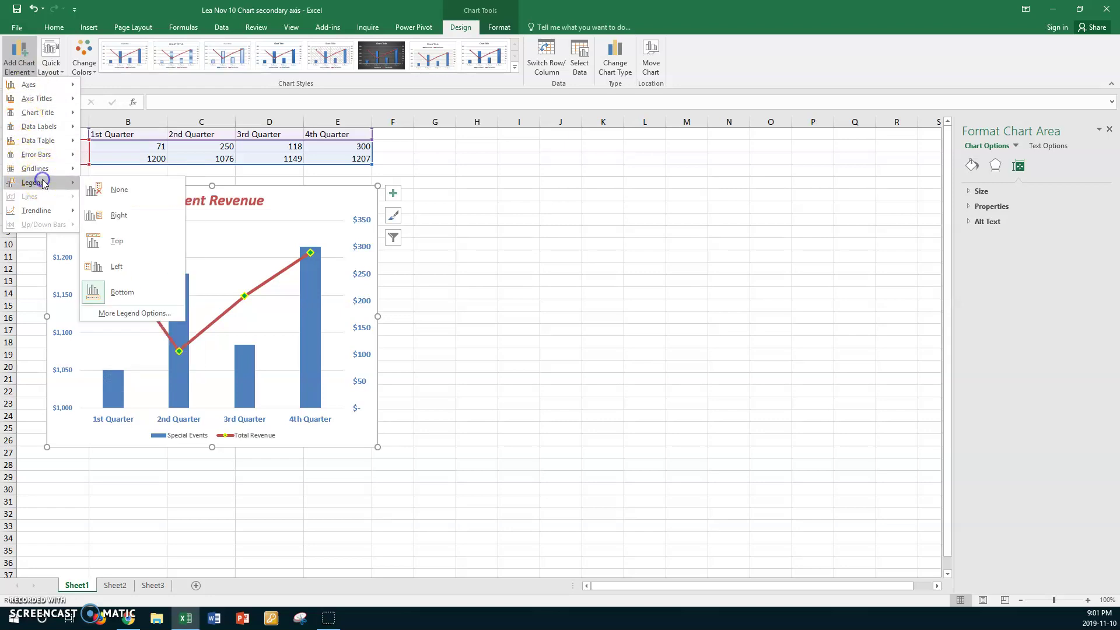
click(118, 220)
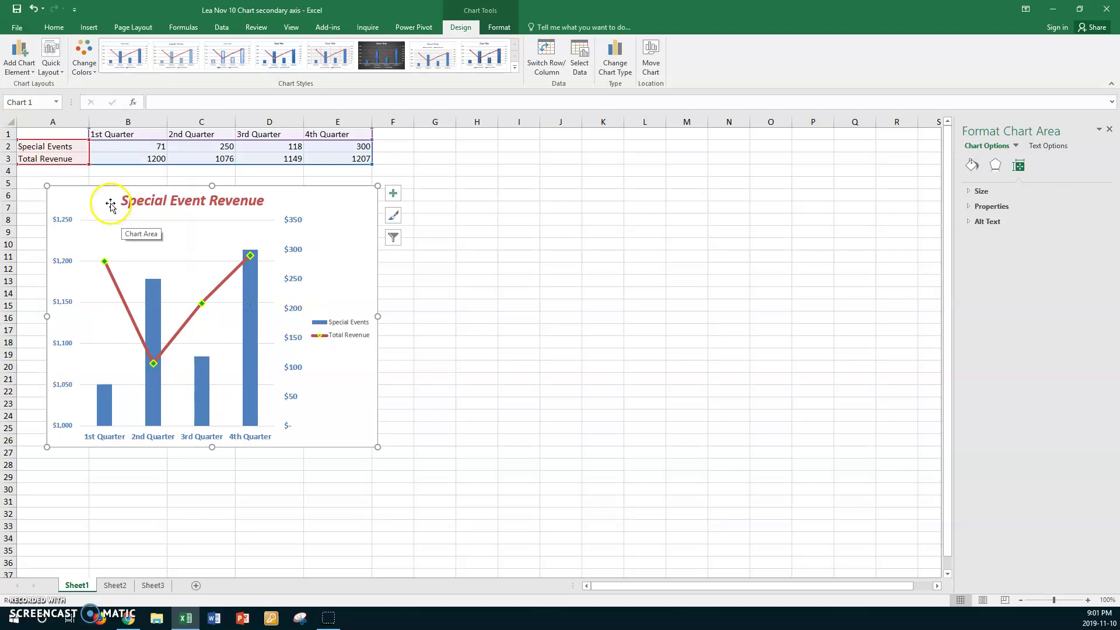
click(34, 74)
click(33, 74)
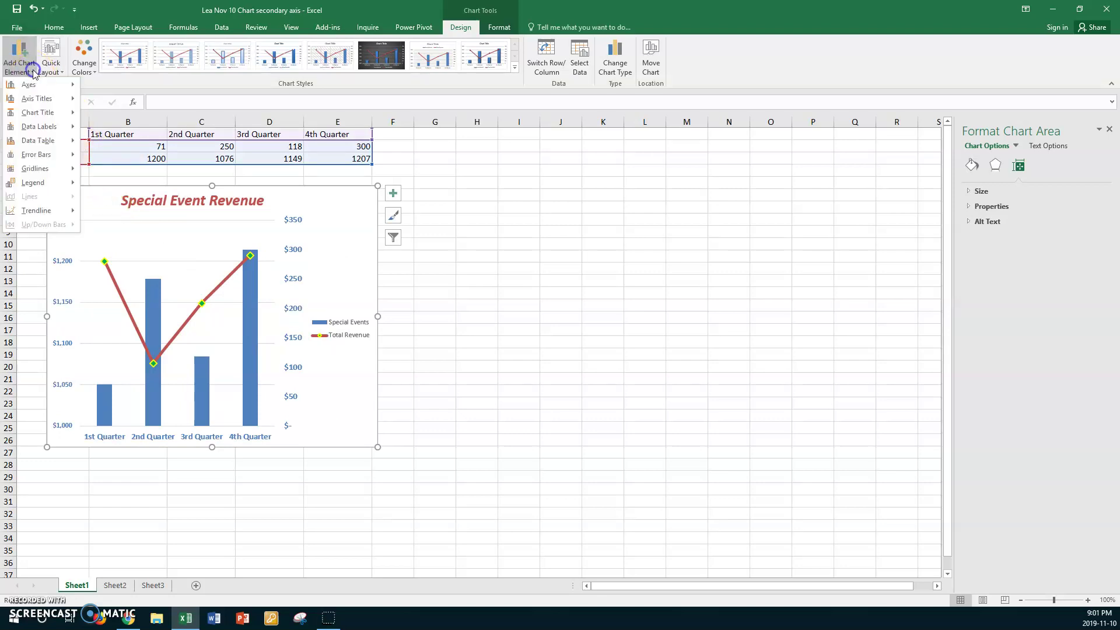
click(40, 183)
click(132, 292)
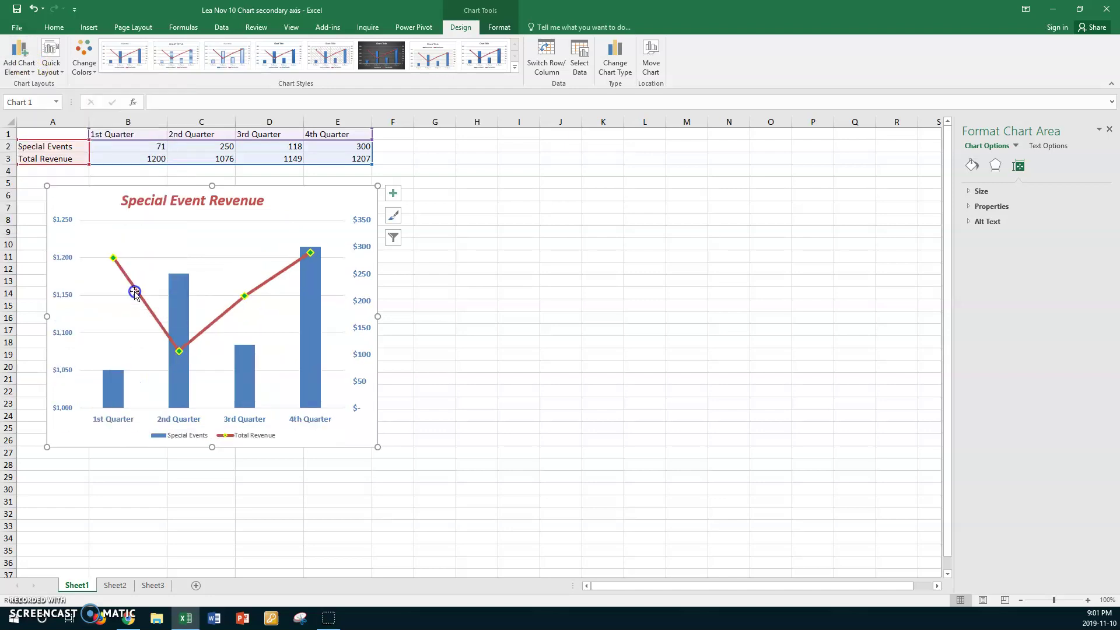
Add an axis title to the chart's primary vertical axis
scroll(135, 295, down, 1)
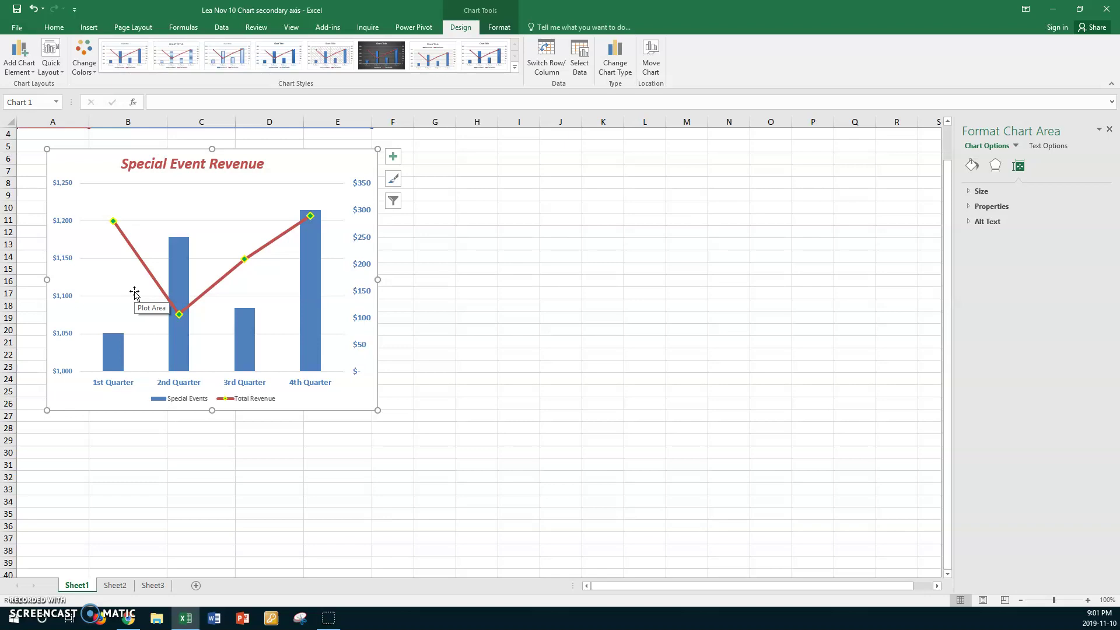
click(65, 259)
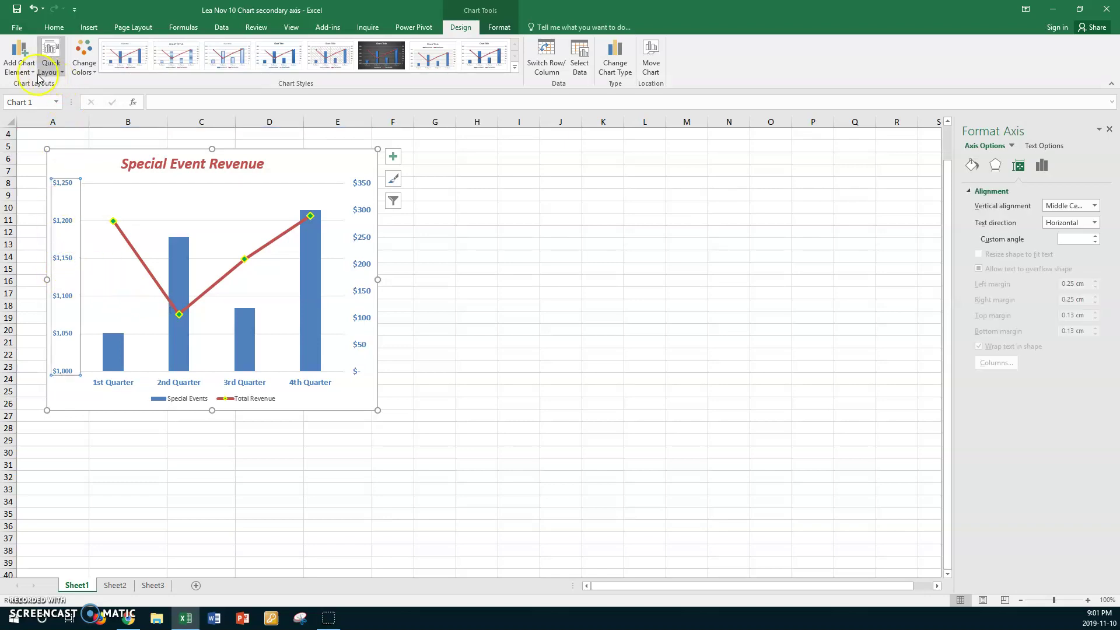
click(19, 69)
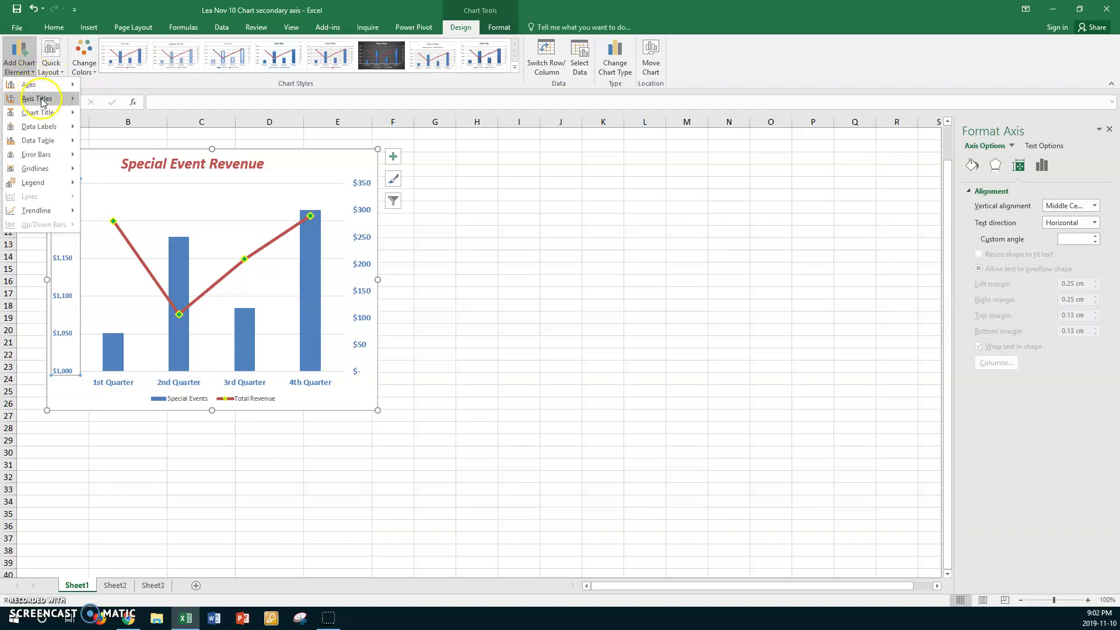
mouse_move(42, 100)
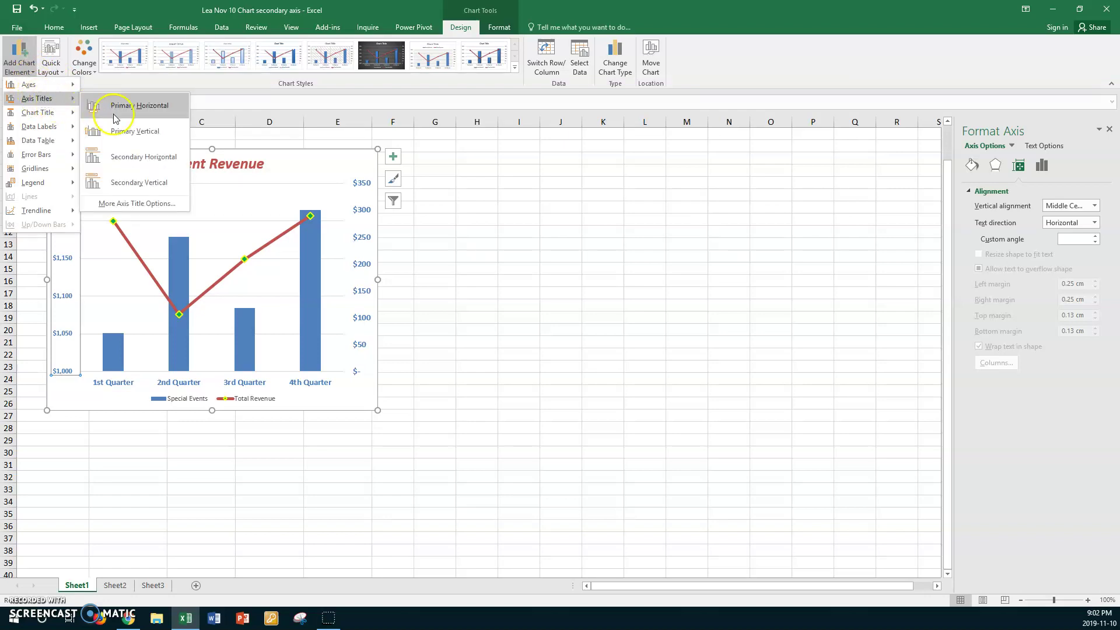
click(137, 131)
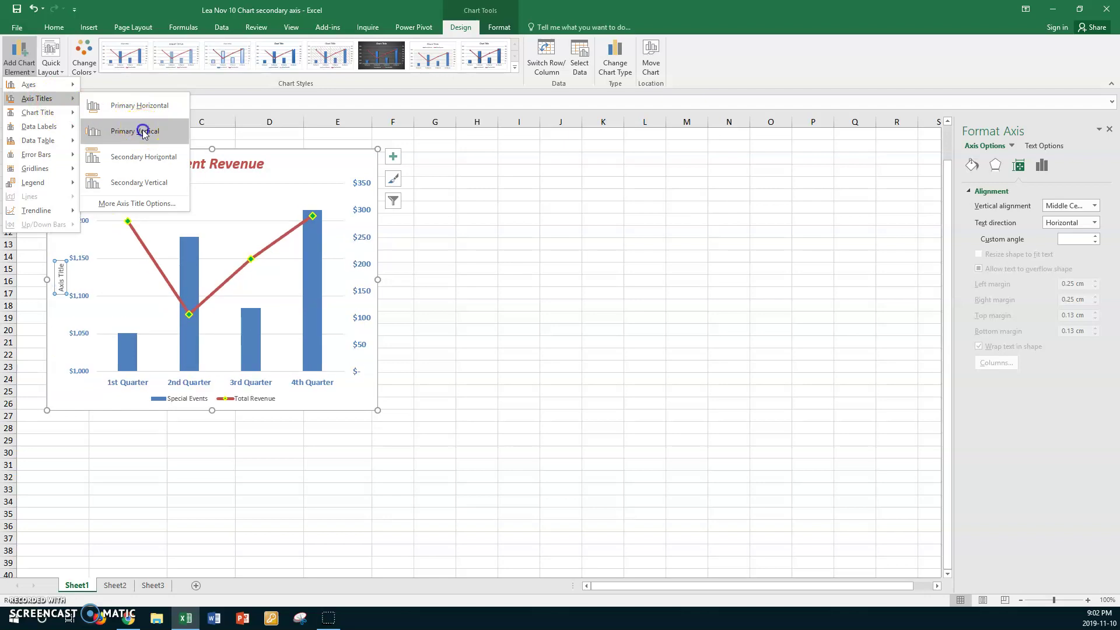
Replace the primary vertical axis title's placeholder text with "Total Revenue (Thousands)"
click(64, 281)
drag(64, 282, 61, 262)
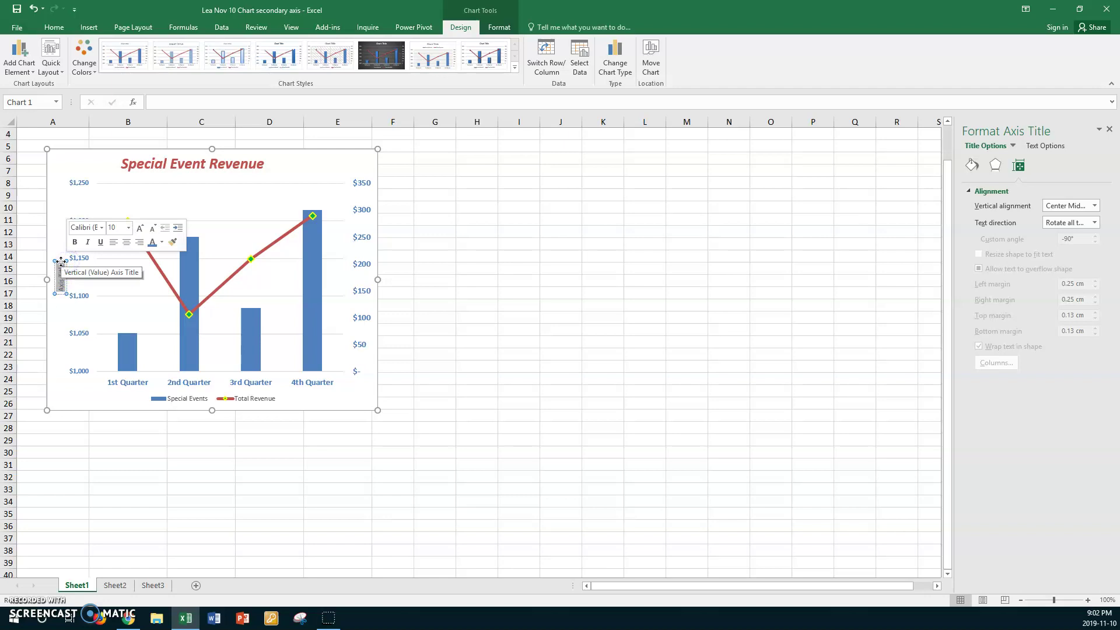
key(Delete)
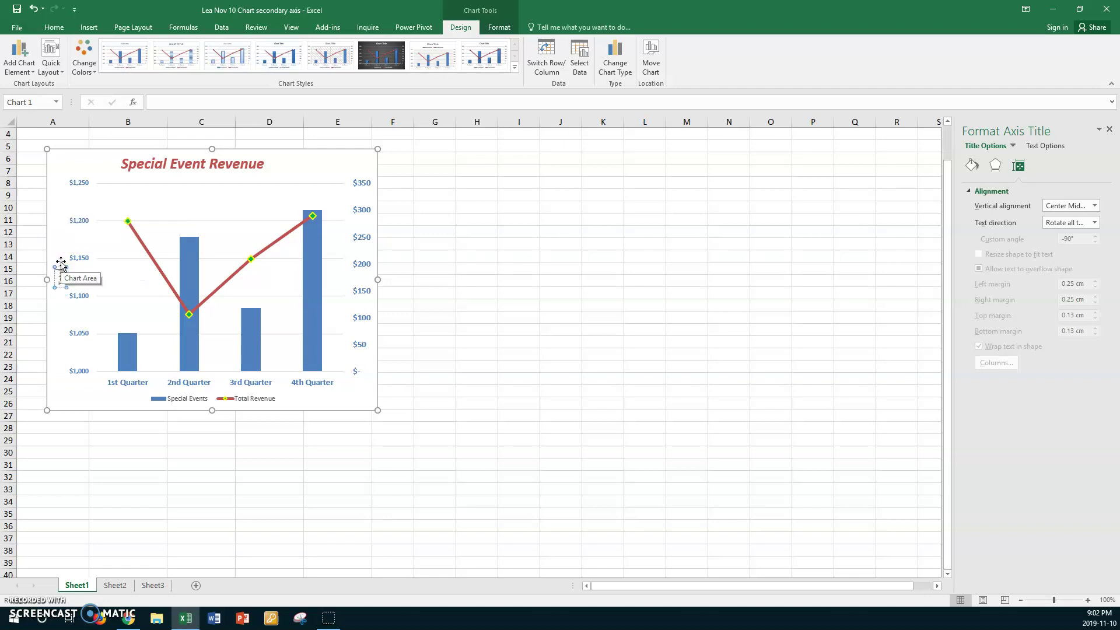
text(Total Revenue)
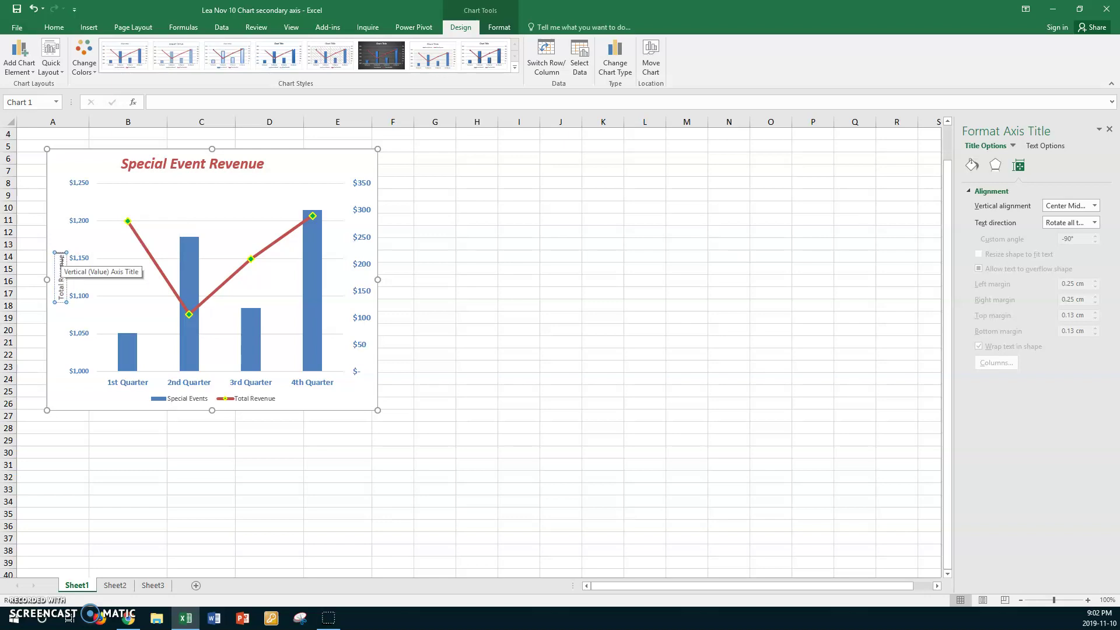
text(e (thousands))
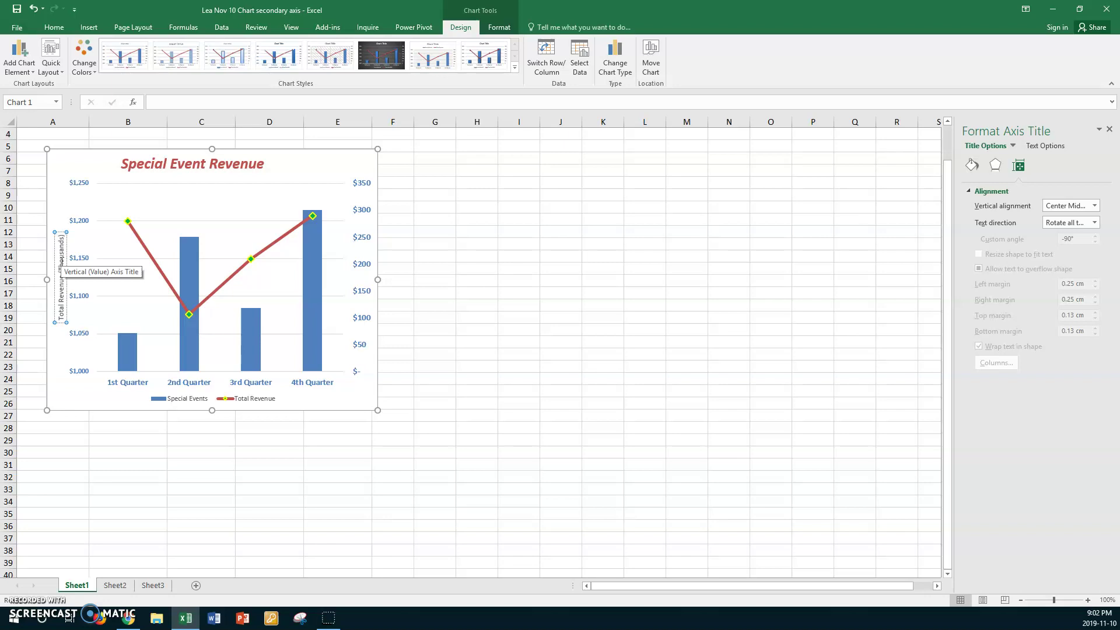
Format the primary vertical axis title in red, font size 11 and bold
triple_click(61, 263)
click(52, 27)
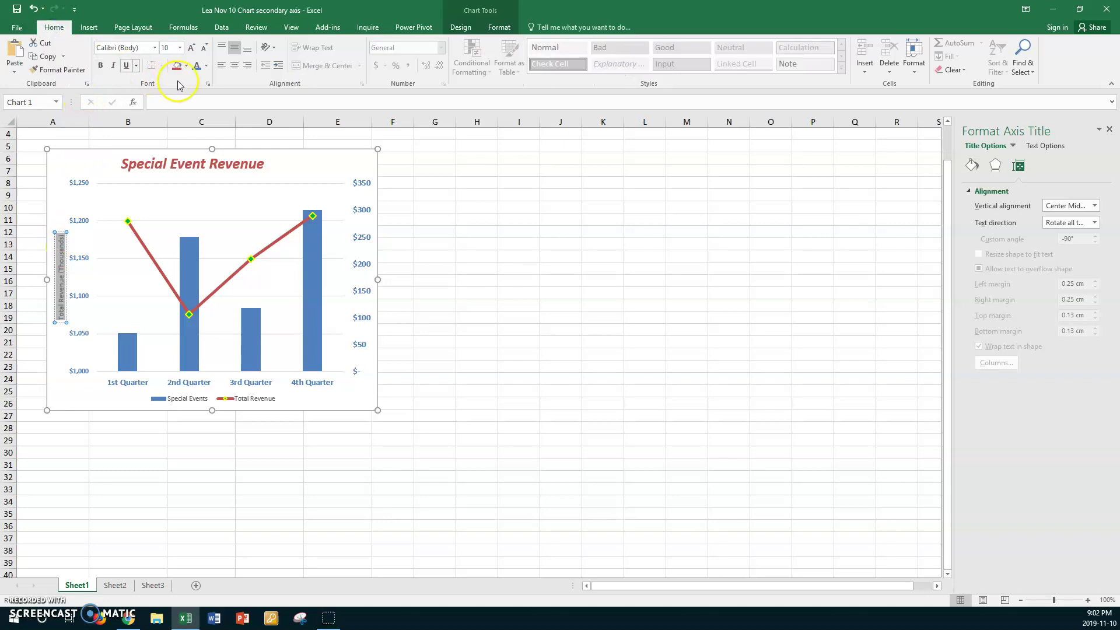
click(206, 66)
click(245, 111)
click(180, 48)
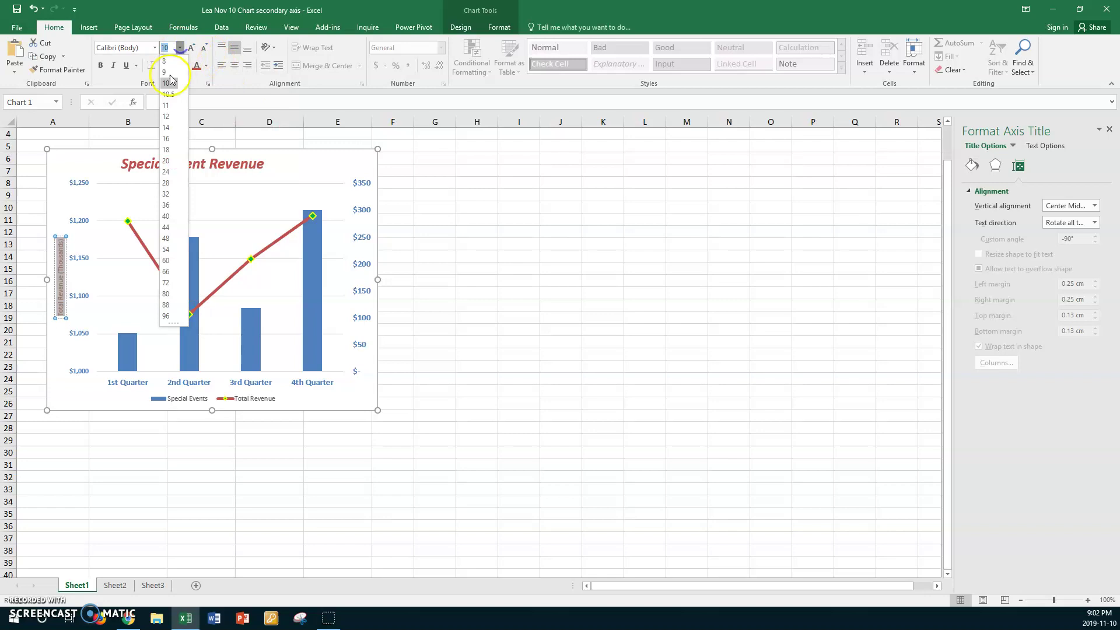
click(164, 103)
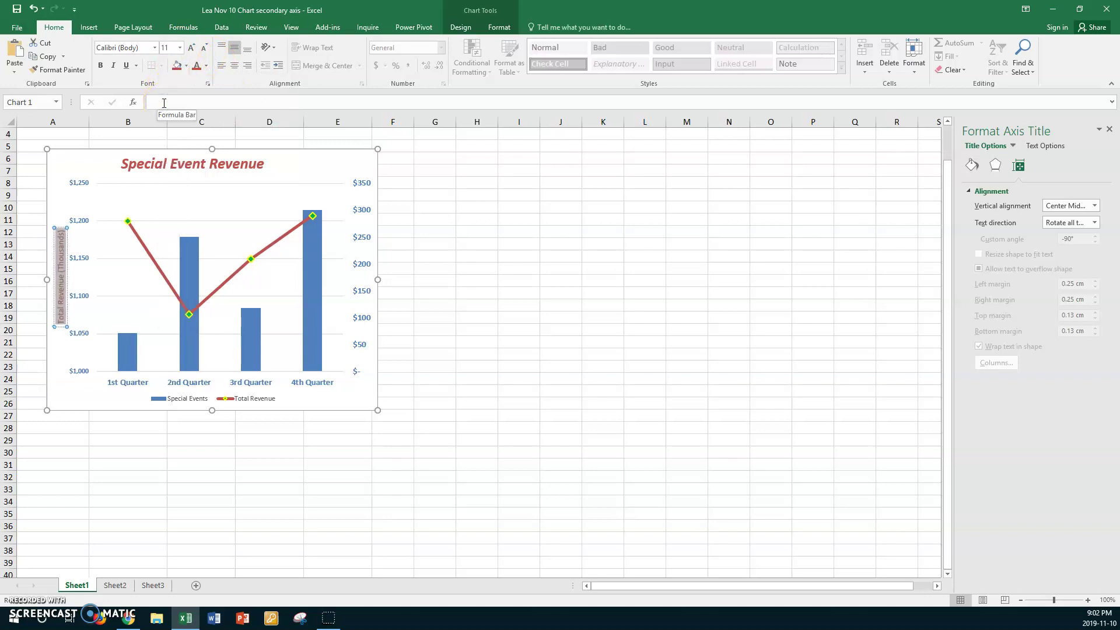
click(101, 65)
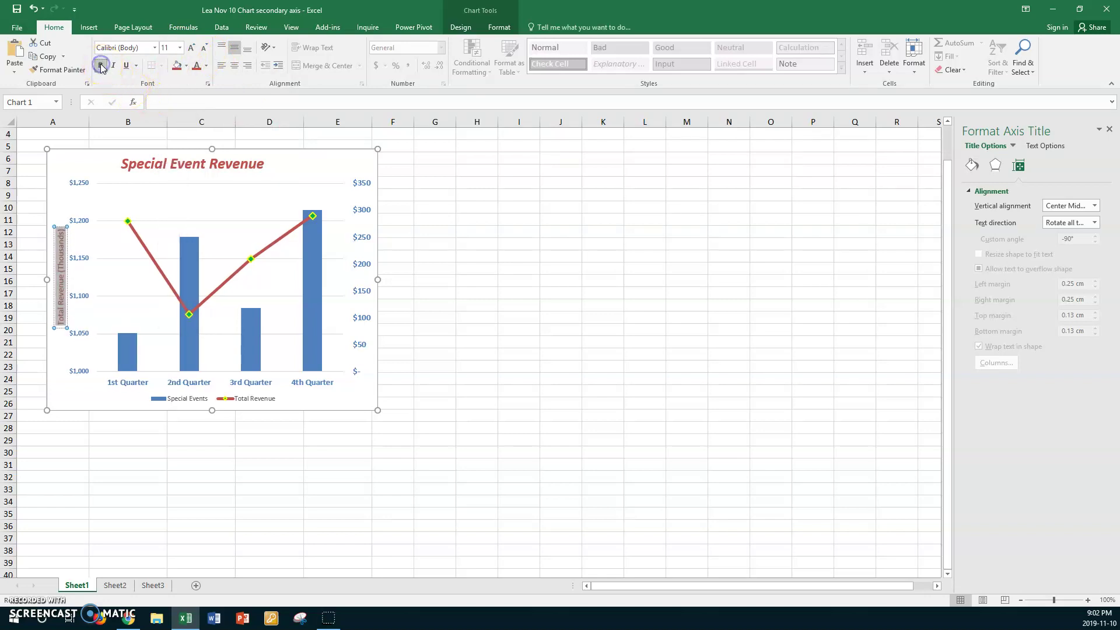
click(261, 197)
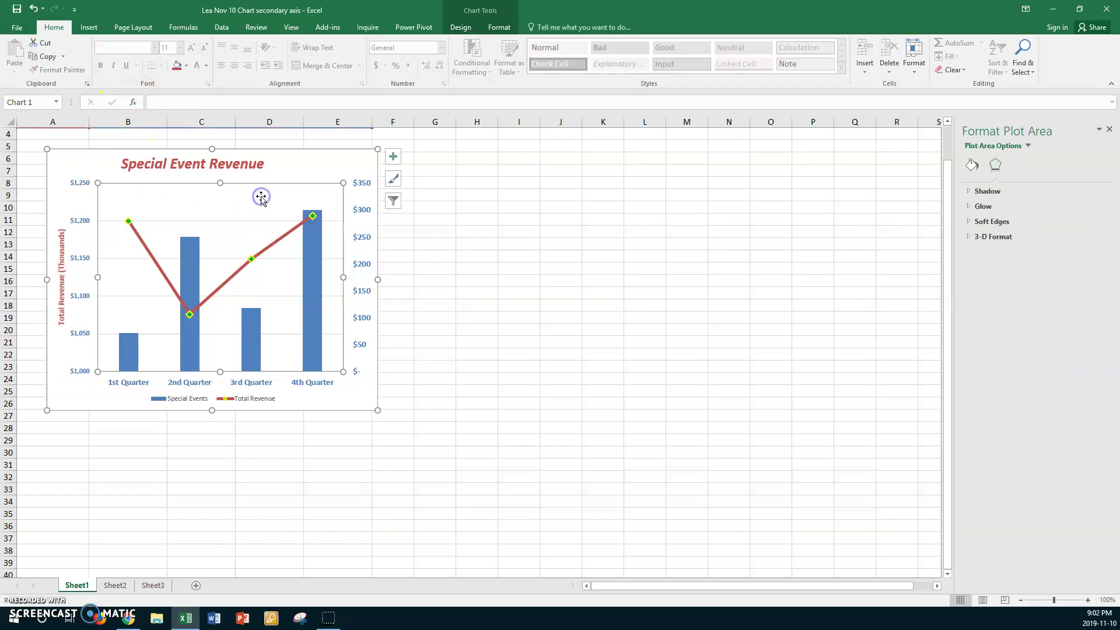
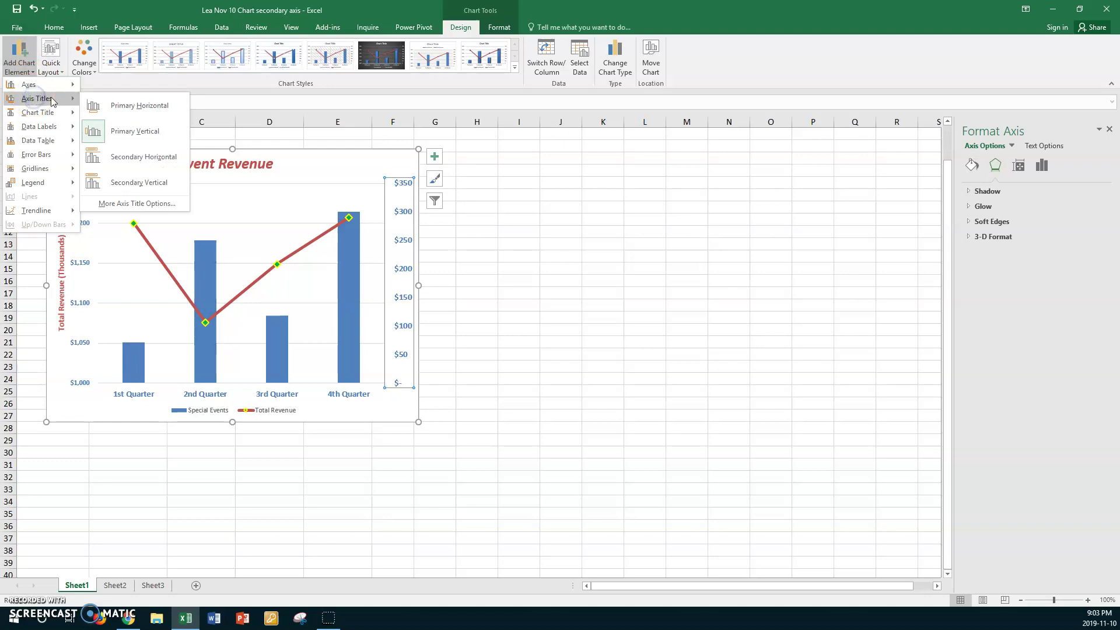
Add a secondary vertical axis title to the chart reading "Special Events Revenue (Thousands)"
click(126, 183)
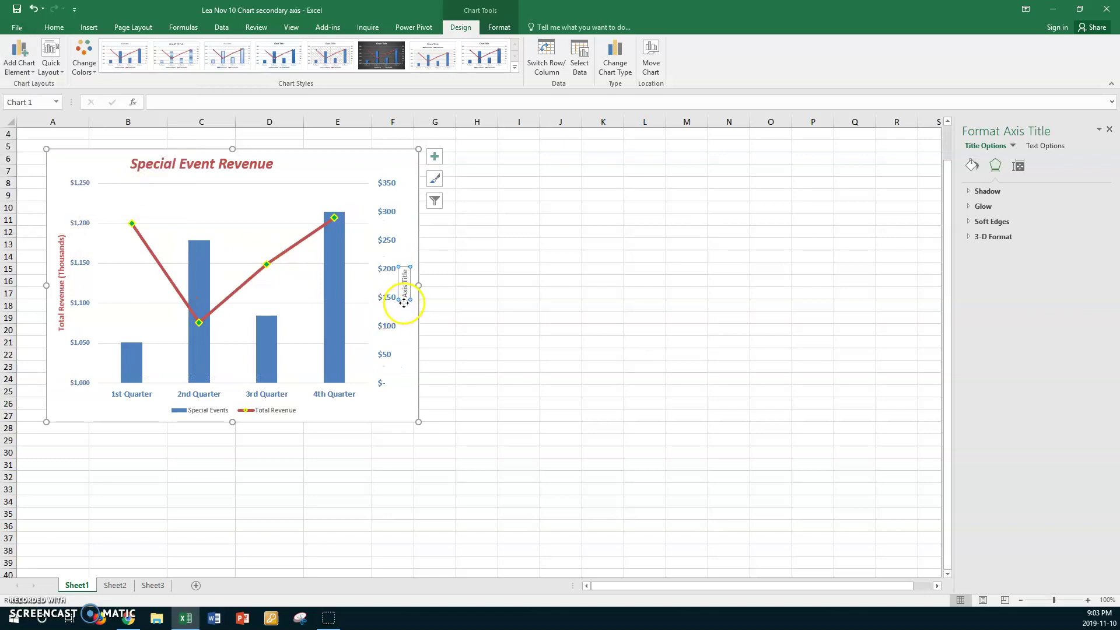
click(405, 290)
click(403, 267)
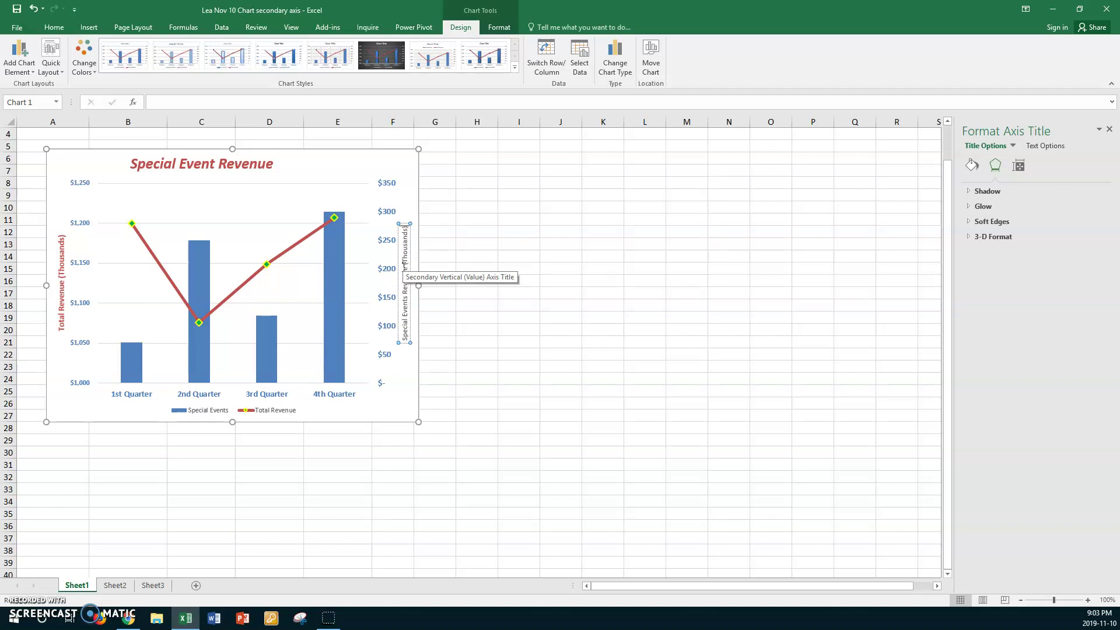
Format the secondary vertical axis title in red, font size 11 and bold
triple_click(405, 267)
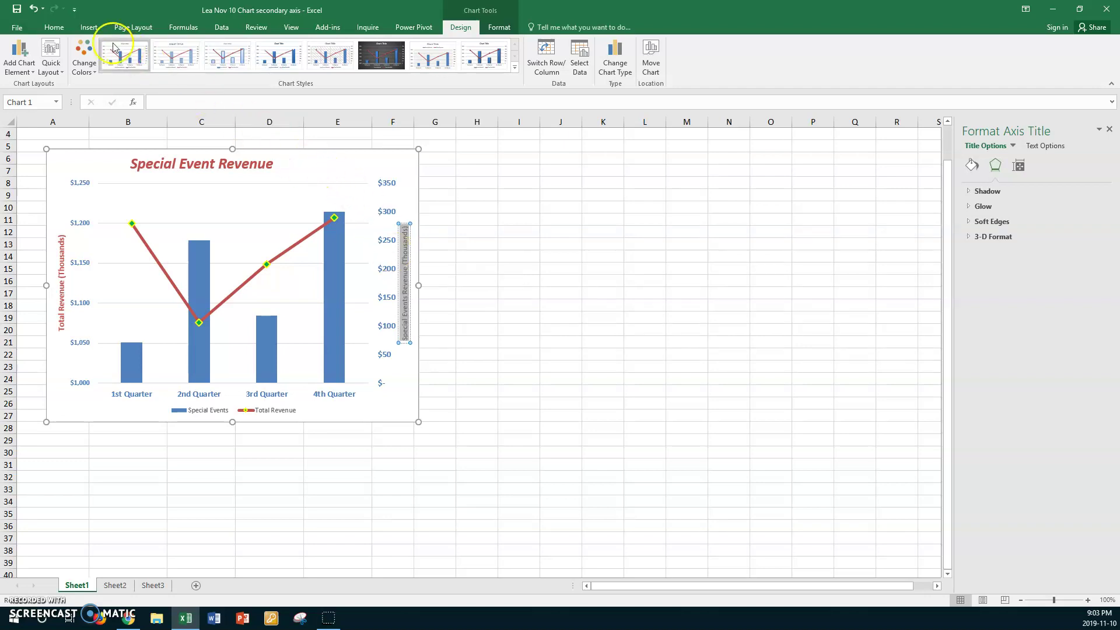
click(53, 26)
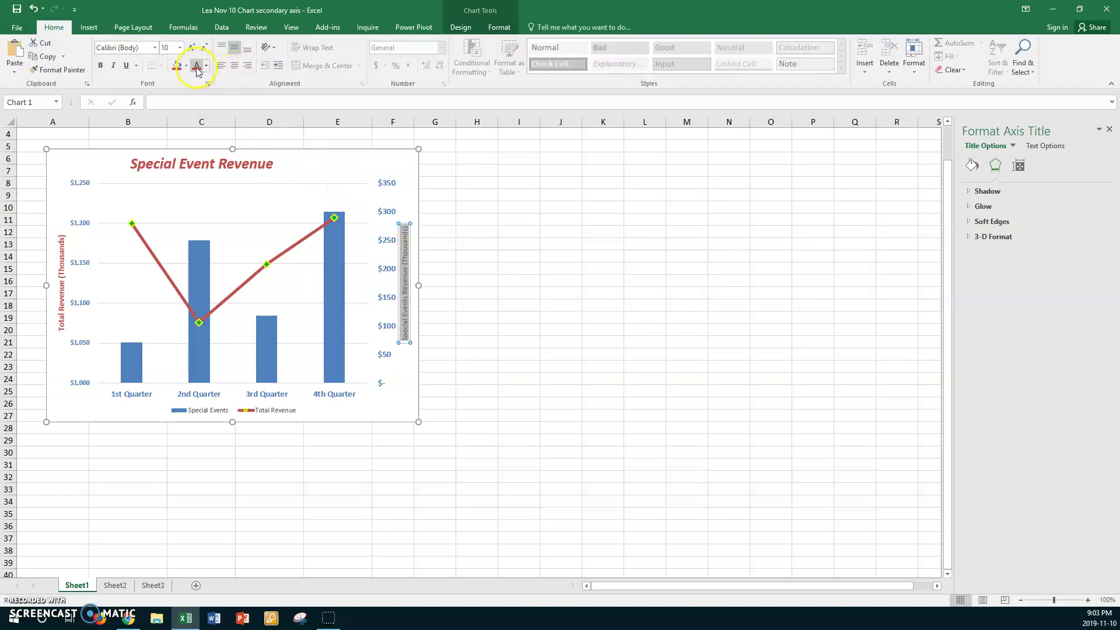
click(181, 48)
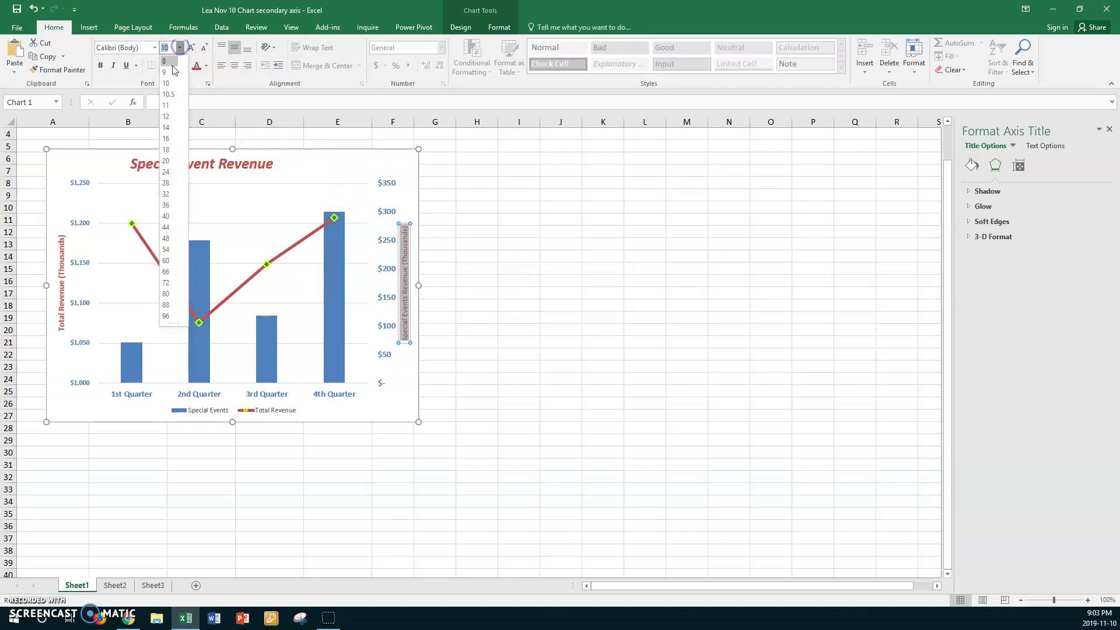
click(168, 103)
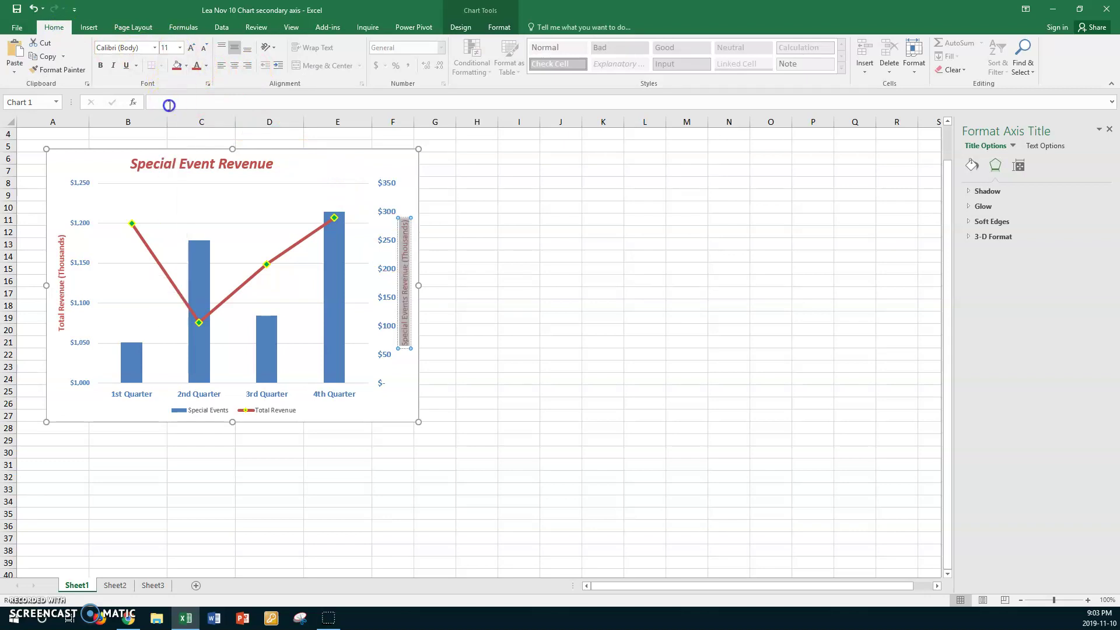
click(100, 65)
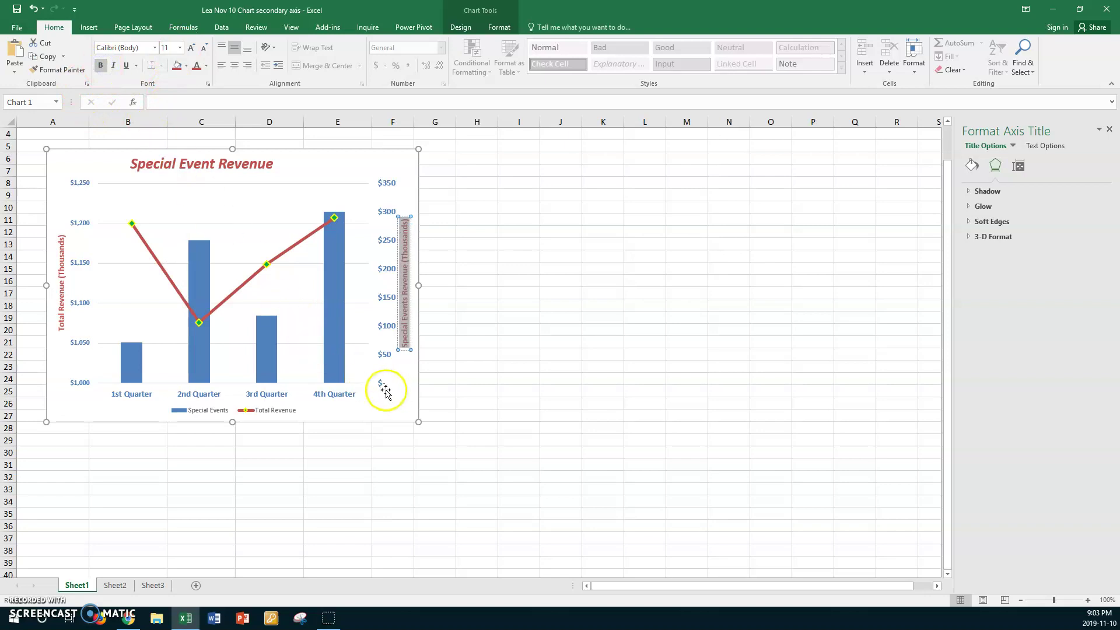
click(299, 171)
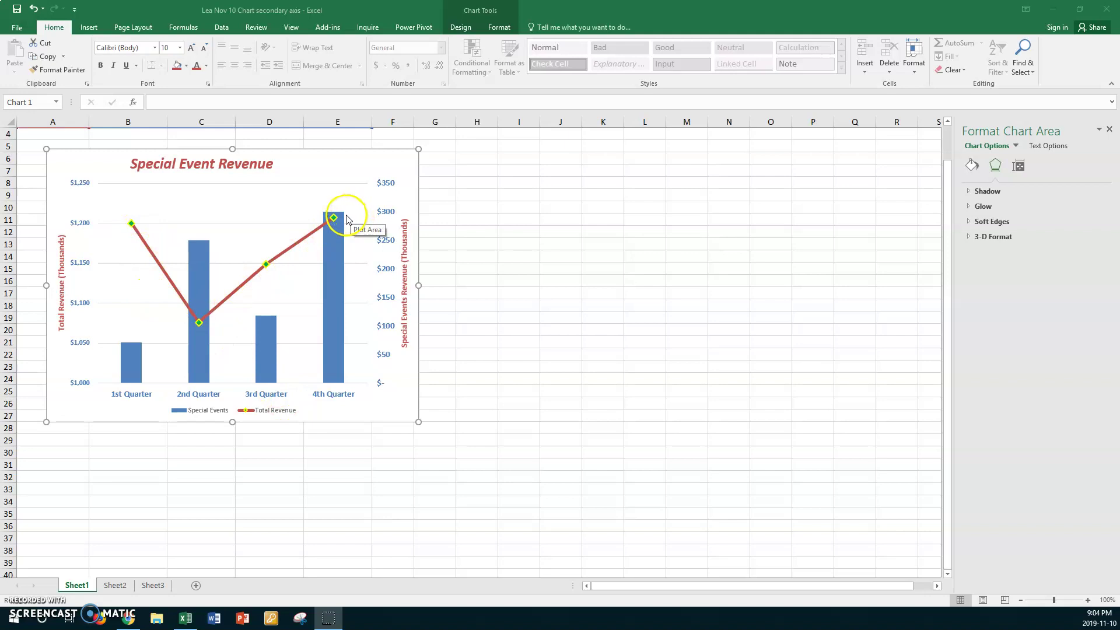
Move the "Special Event Revenue" chart title slightly rightward so it is centred above the plot area
click(238, 167)
click(238, 167)
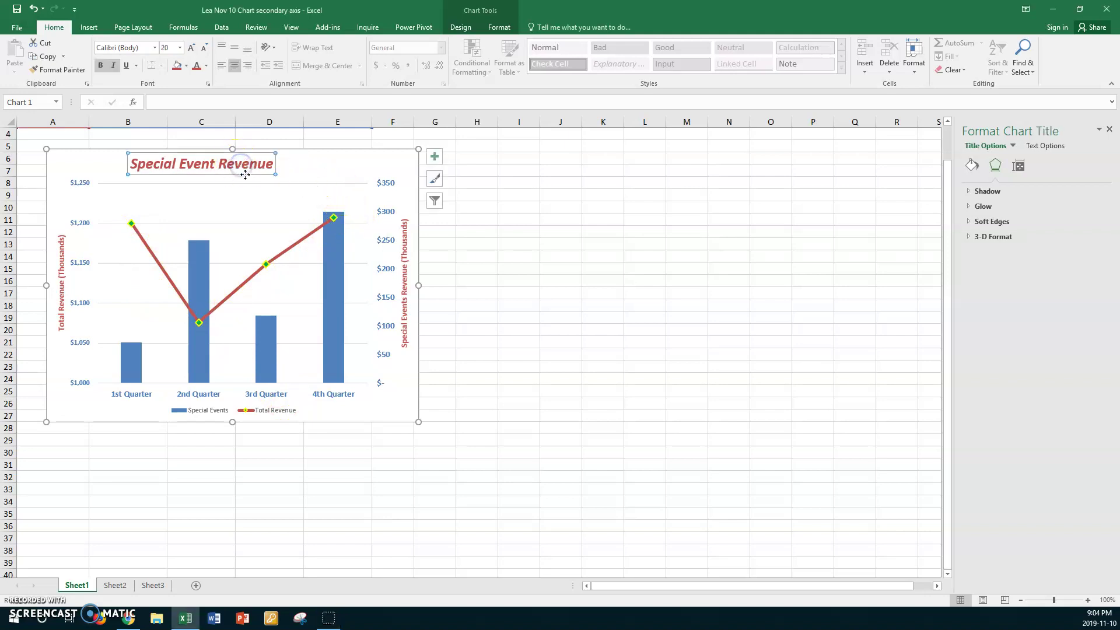
drag(266, 175, 285, 175)
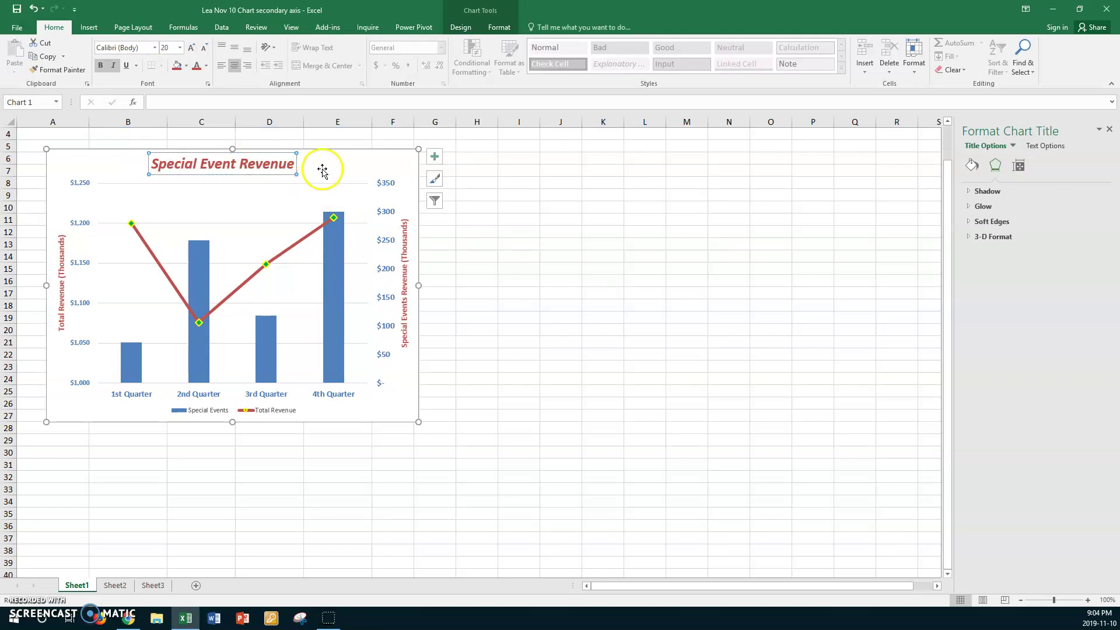
click(315, 198)
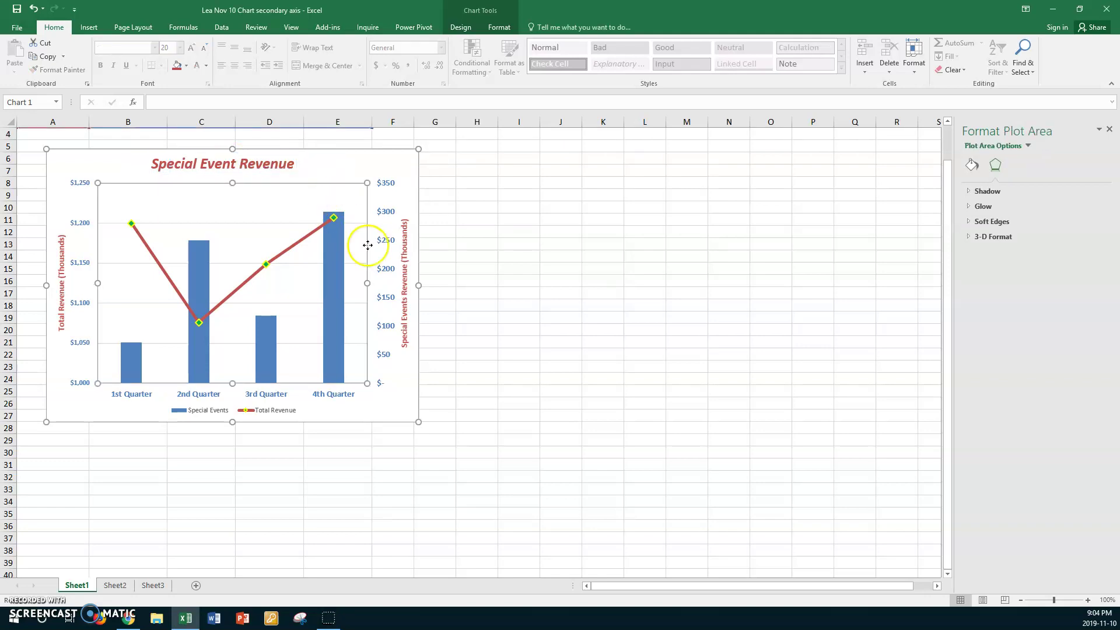
Move the whole chart slightly up and to the left, just below the data table
scroll(368, 242, up, 1)
click(318, 172)
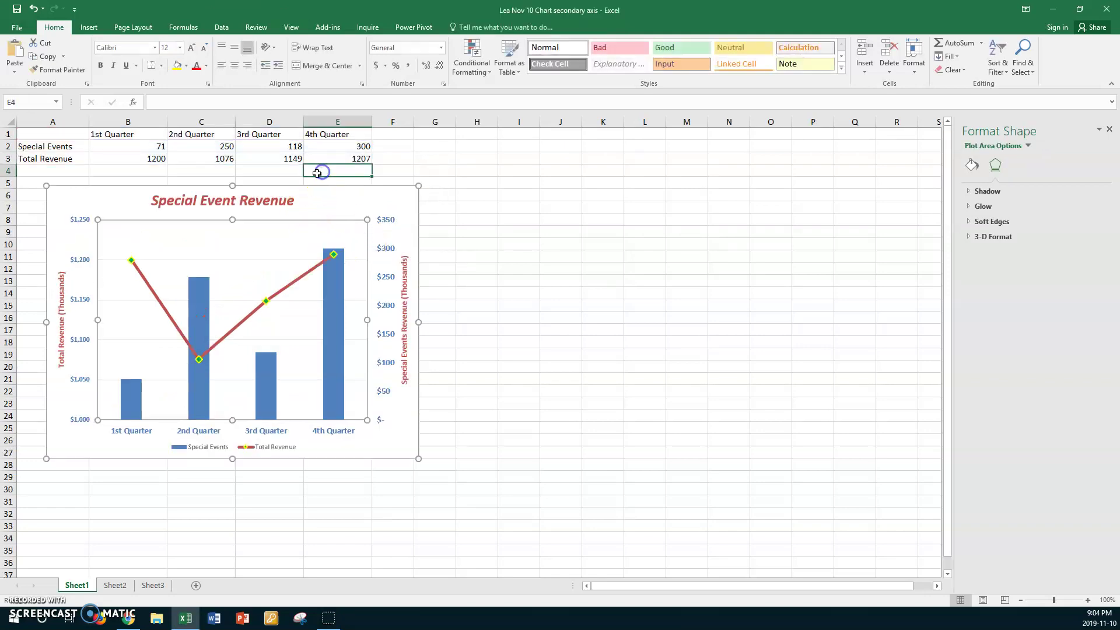
click(138, 186)
drag(138, 187, 121, 181)
click(254, 156)
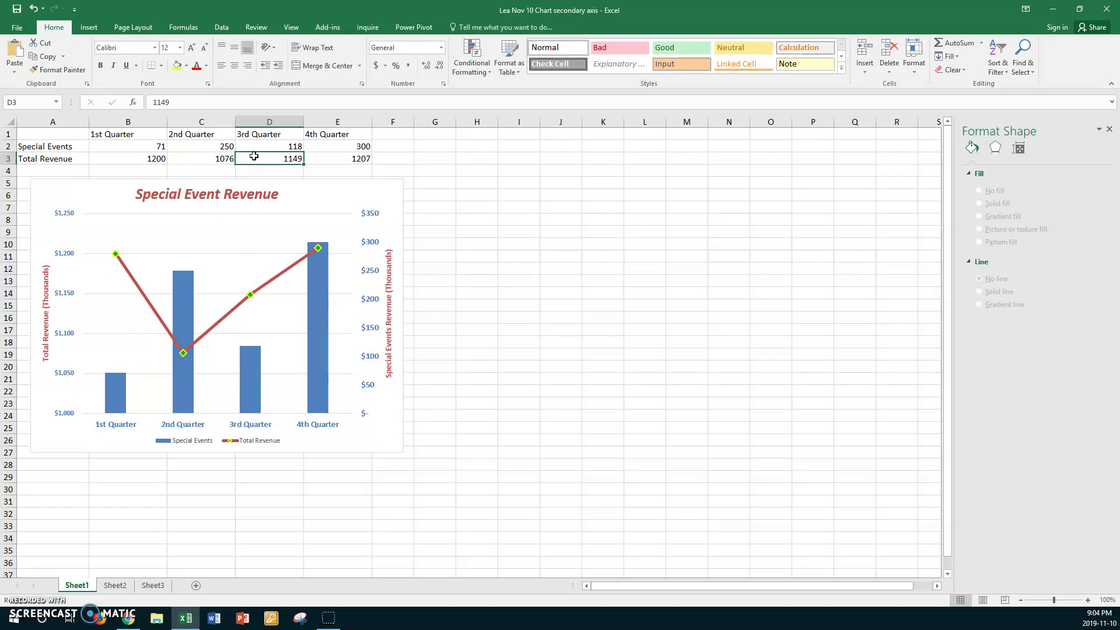
Check the print preview of the sheet with its data table and chart, and return to the worksheet
click(18, 28)
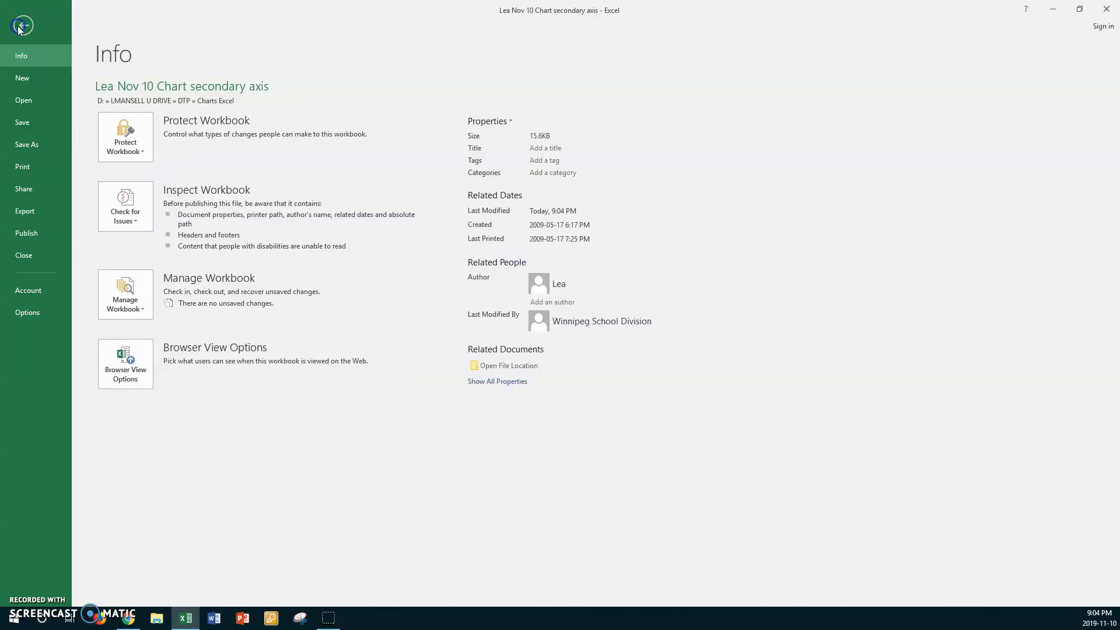
click(24, 168)
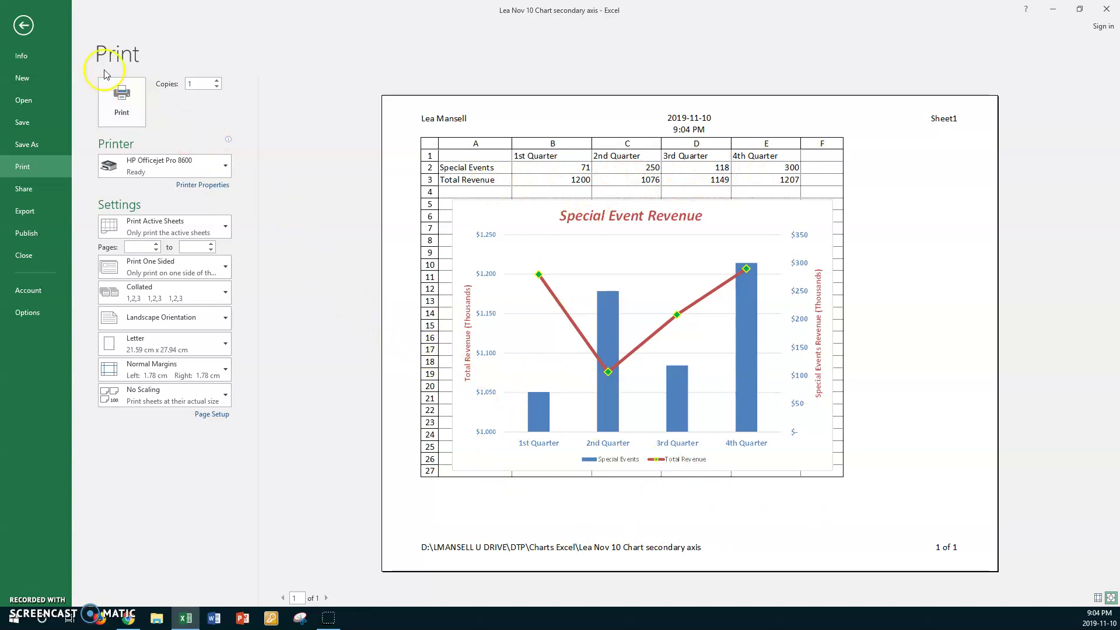
click(24, 32)
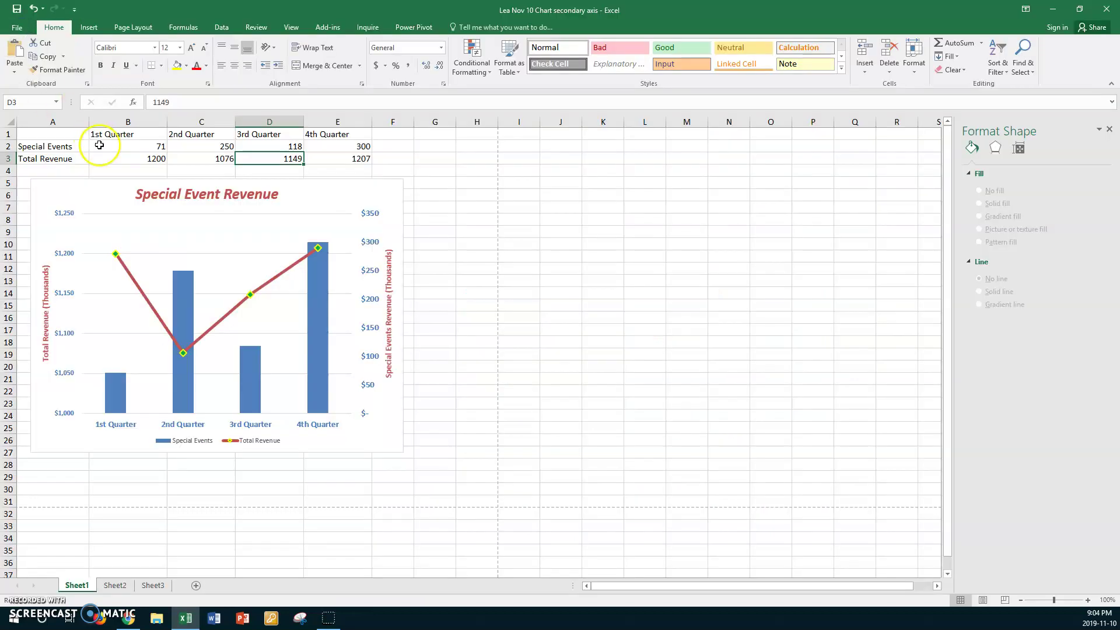
click(259, 157)
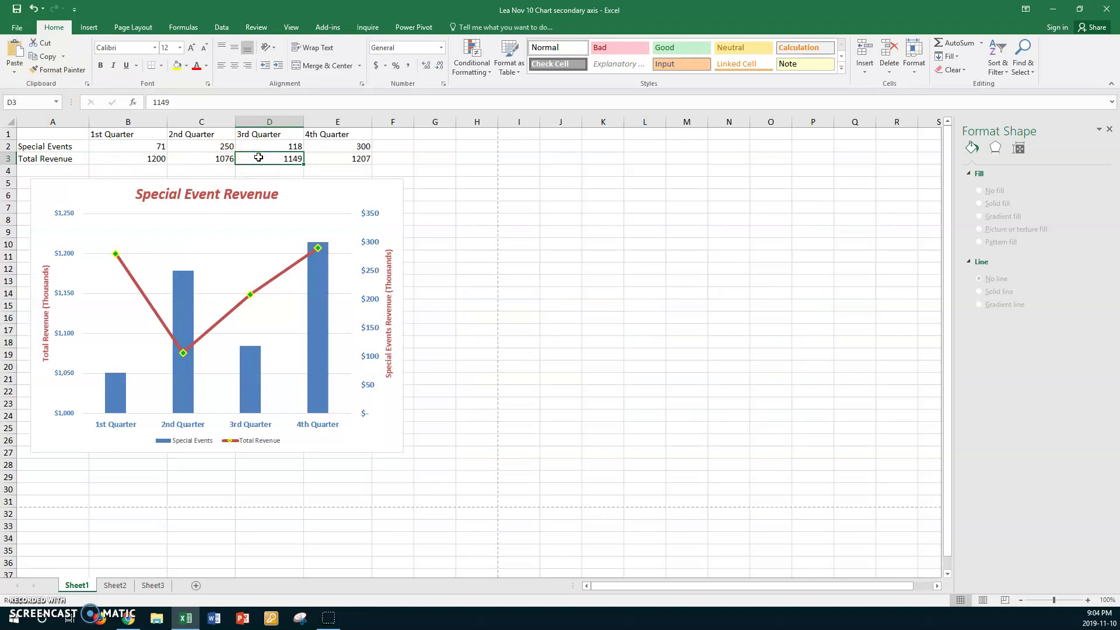